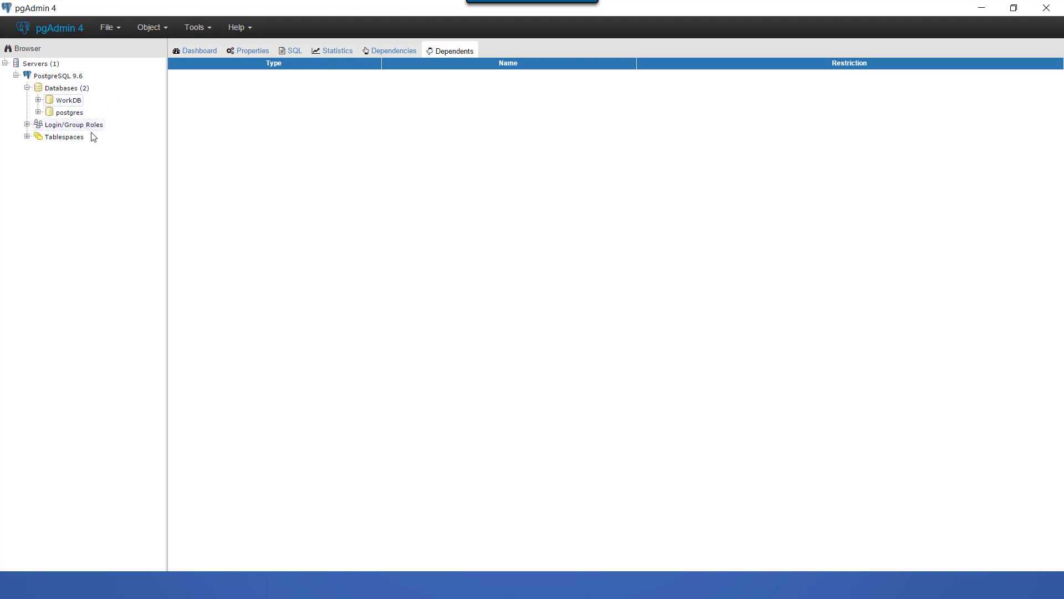
View all rows of the MyData table in the public schema of the WorkDB database.
click(38, 100)
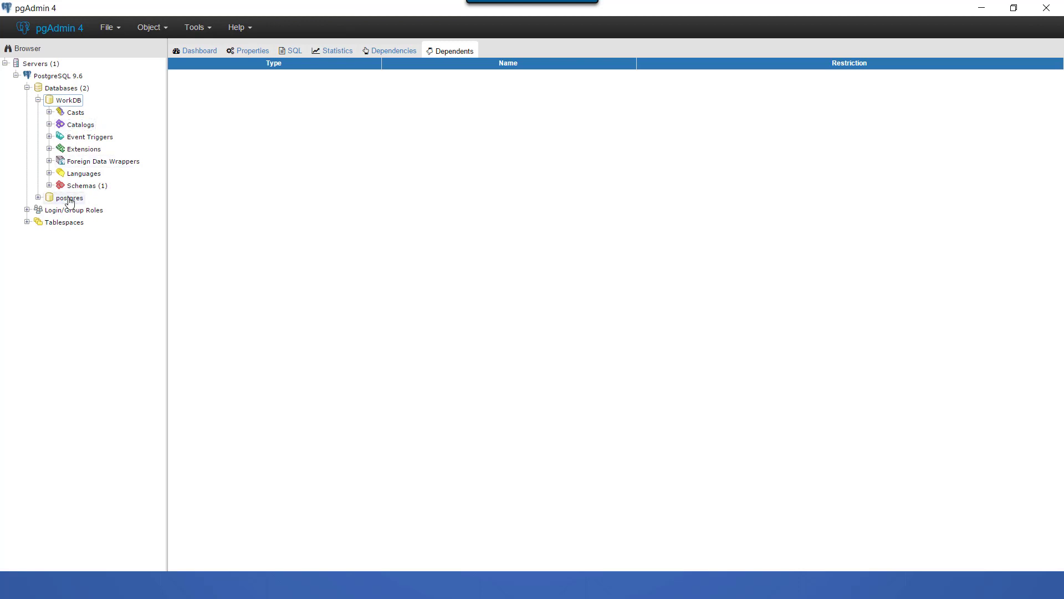
click(50, 186)
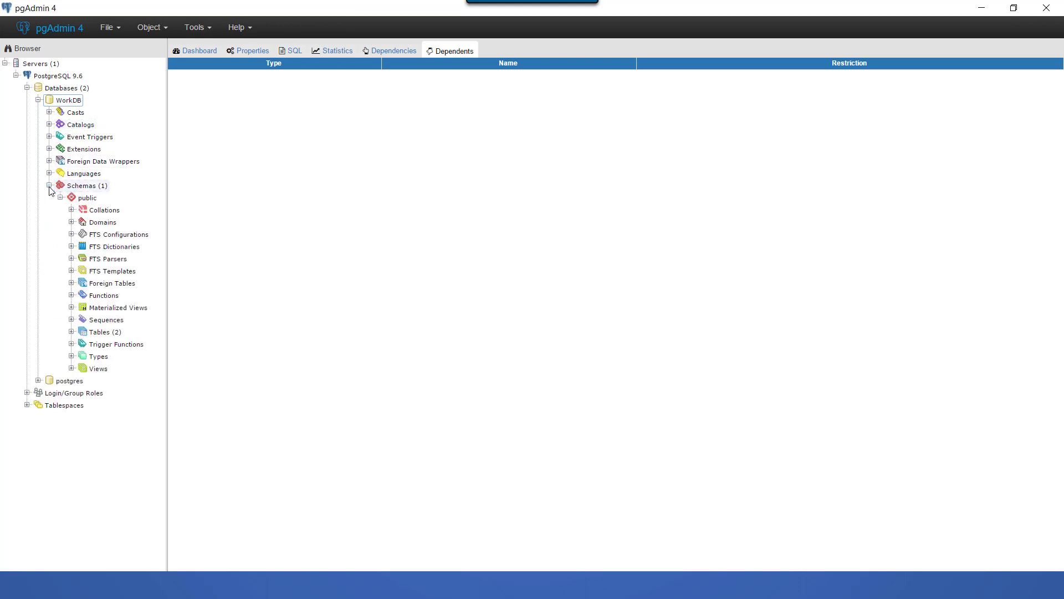
click(71, 332)
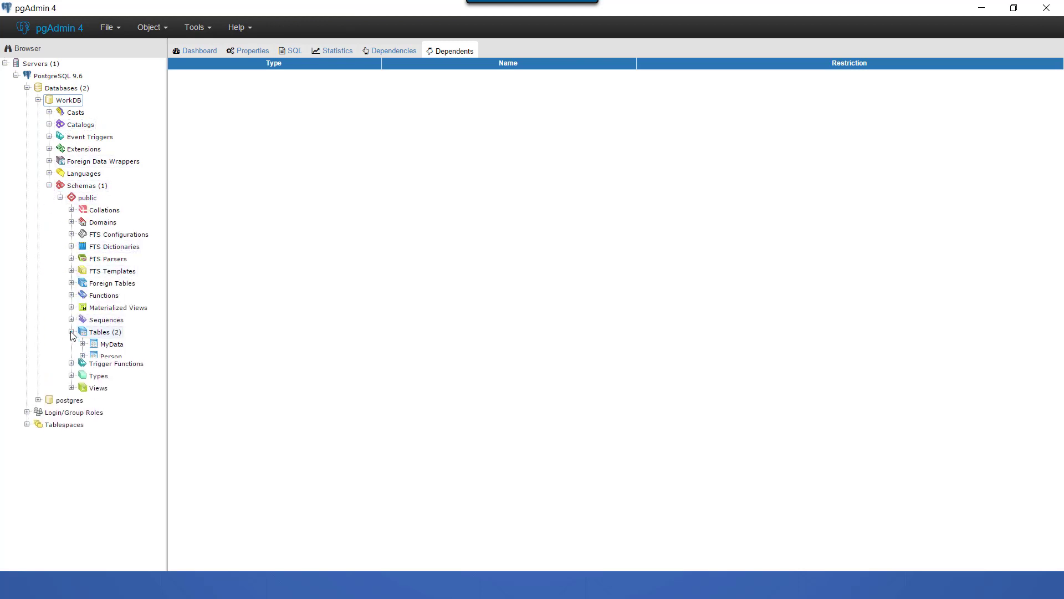
click(110, 344)
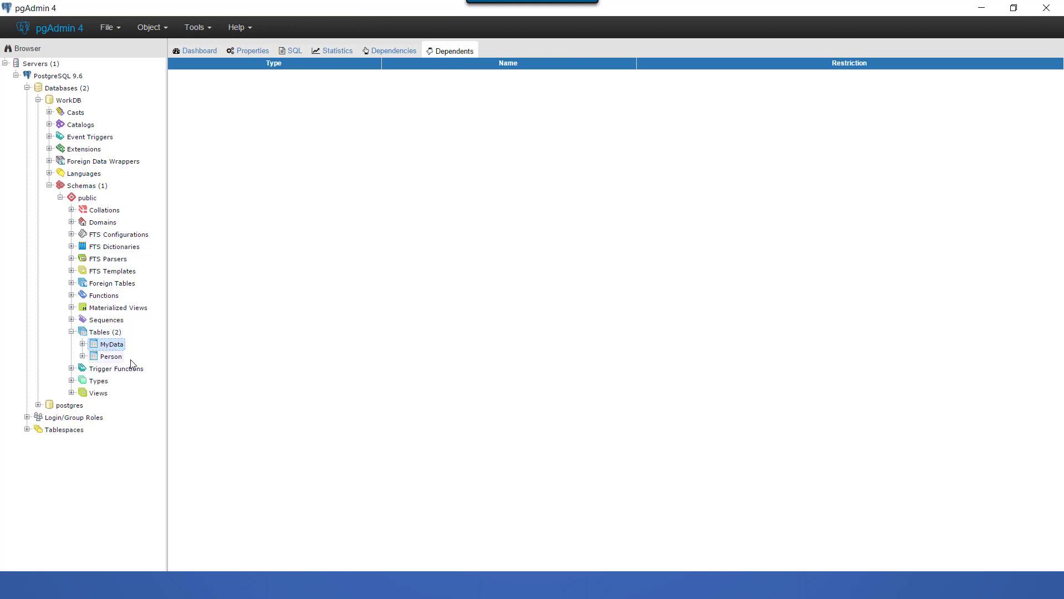
right_click(117, 346)
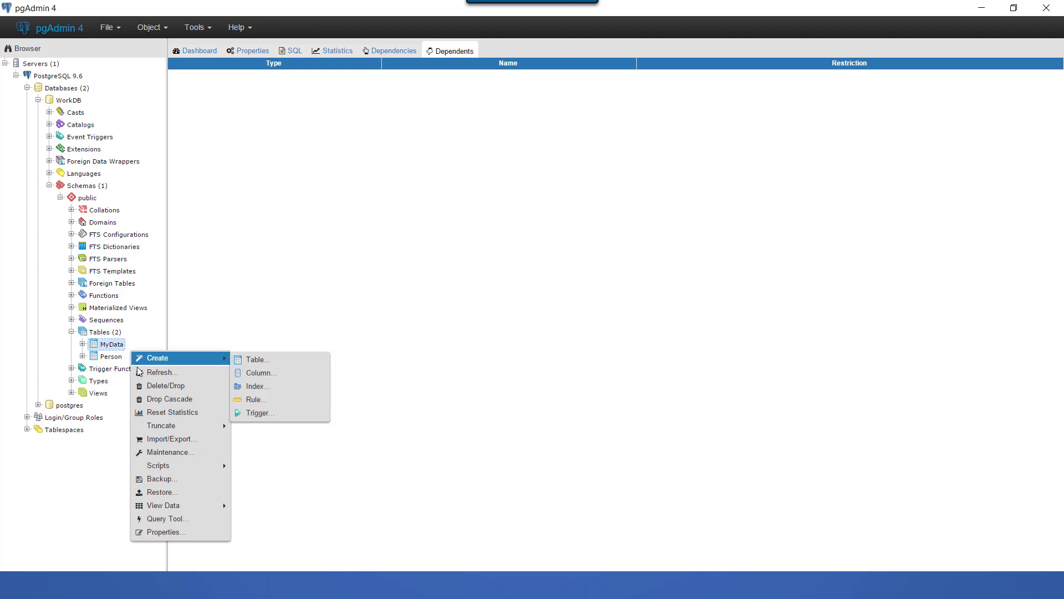
mouse_move(192, 510)
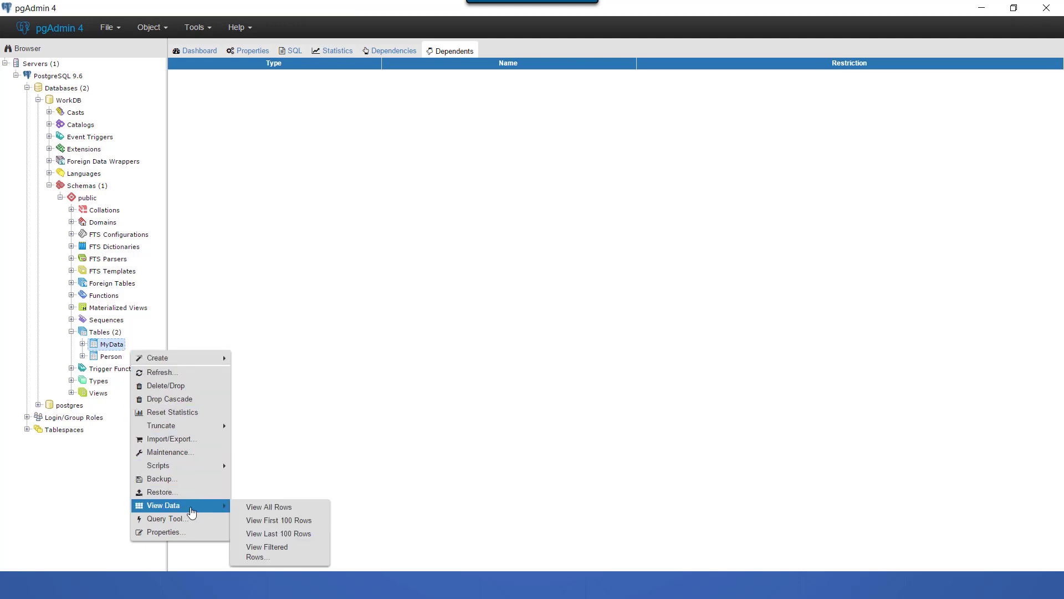
click(274, 507)
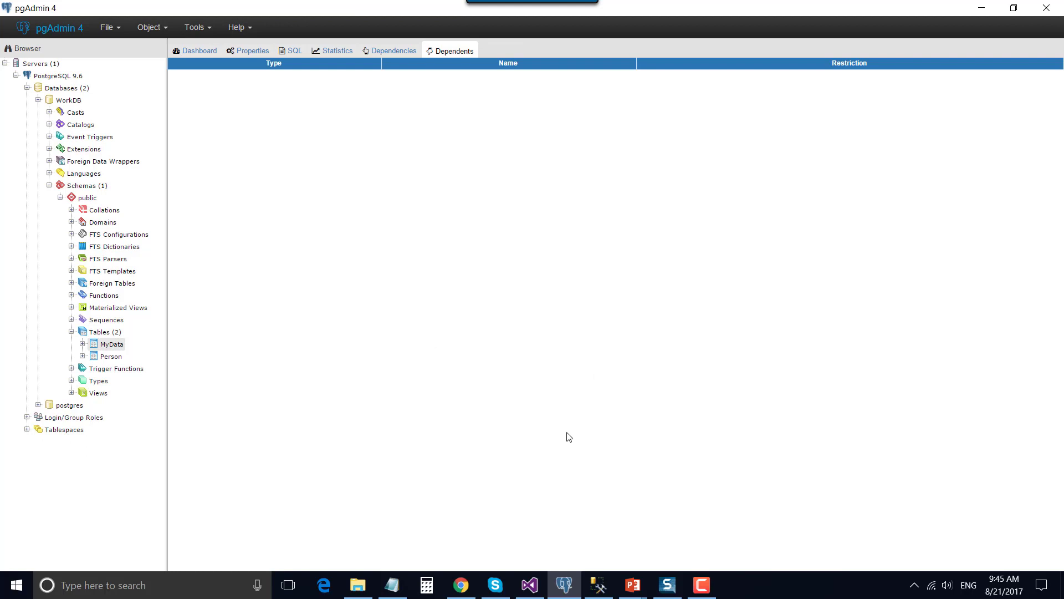
Switch to Chrome and examine the pgoledb.com download page's address and the Intellisoft OLEDB Provider for PostgreSQL, Server Edition entry.
click(463, 586)
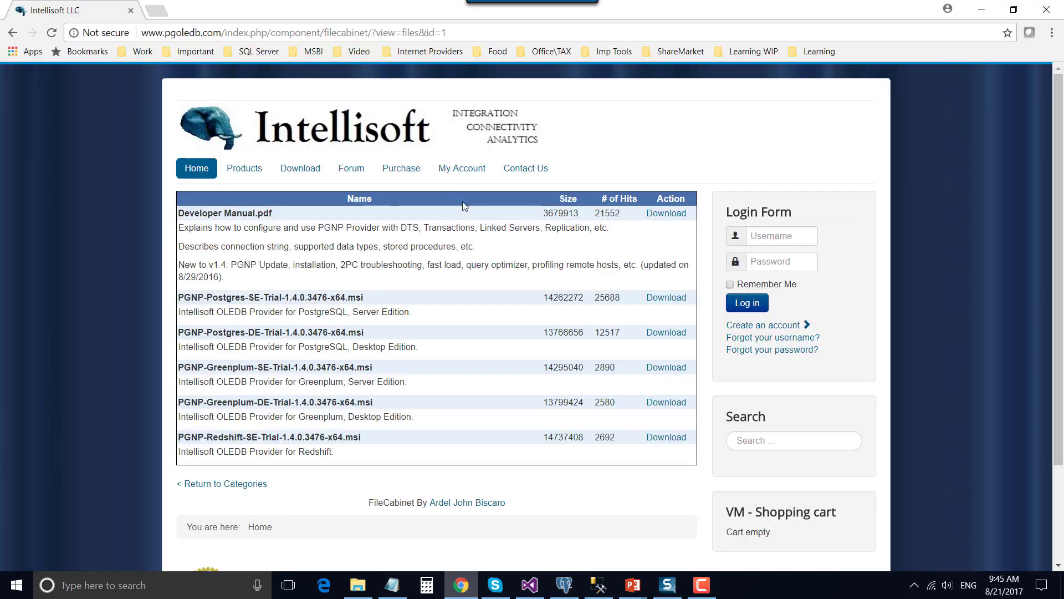
click(538, 32)
click(538, 31)
drag(506, 29, 142, 32)
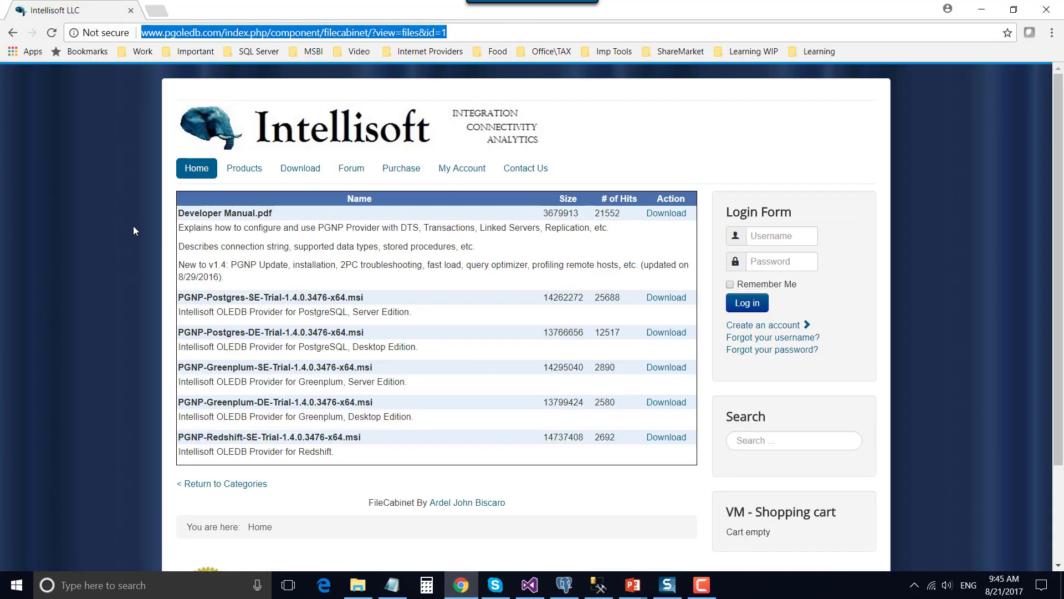
click(132, 225)
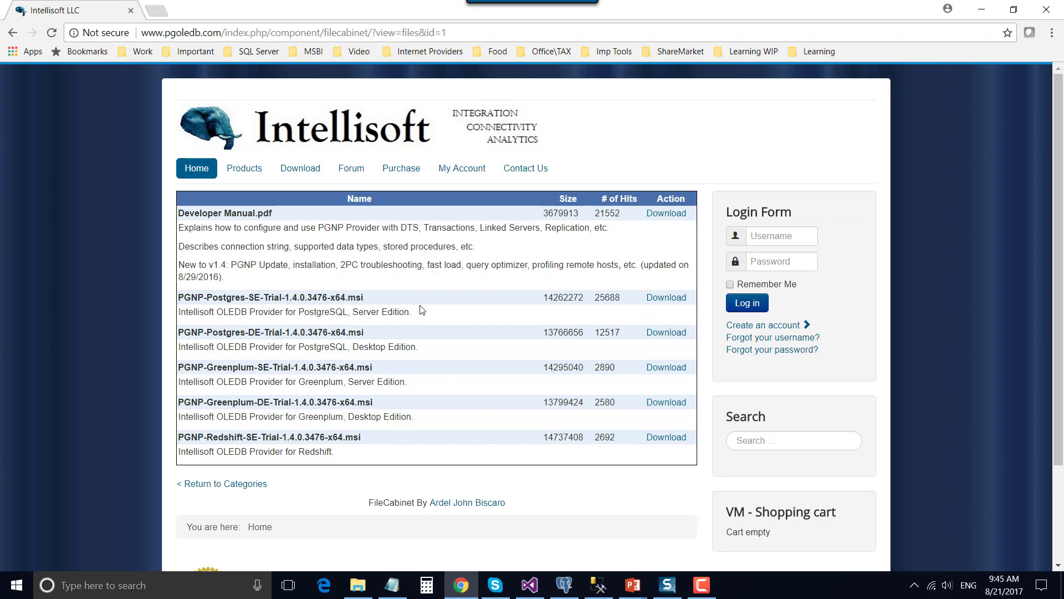
drag(420, 309, 187, 312)
click(445, 315)
drag(434, 315, 336, 312)
click(396, 318)
Switch to Visual Studio, add a Data Flow Task to the package's control flow and open its data flow.
click(530, 584)
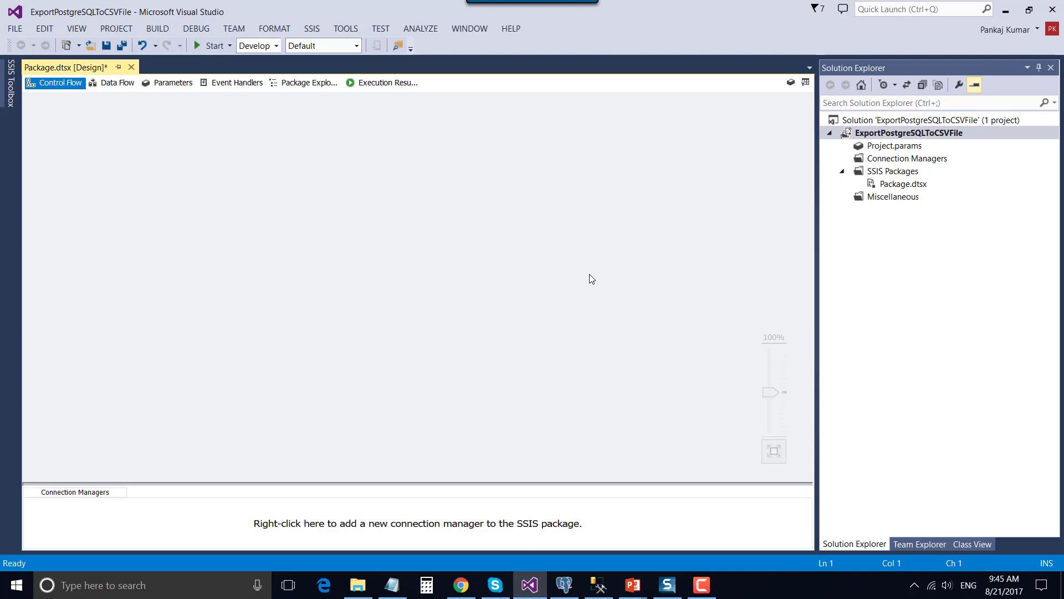
click(806, 82)
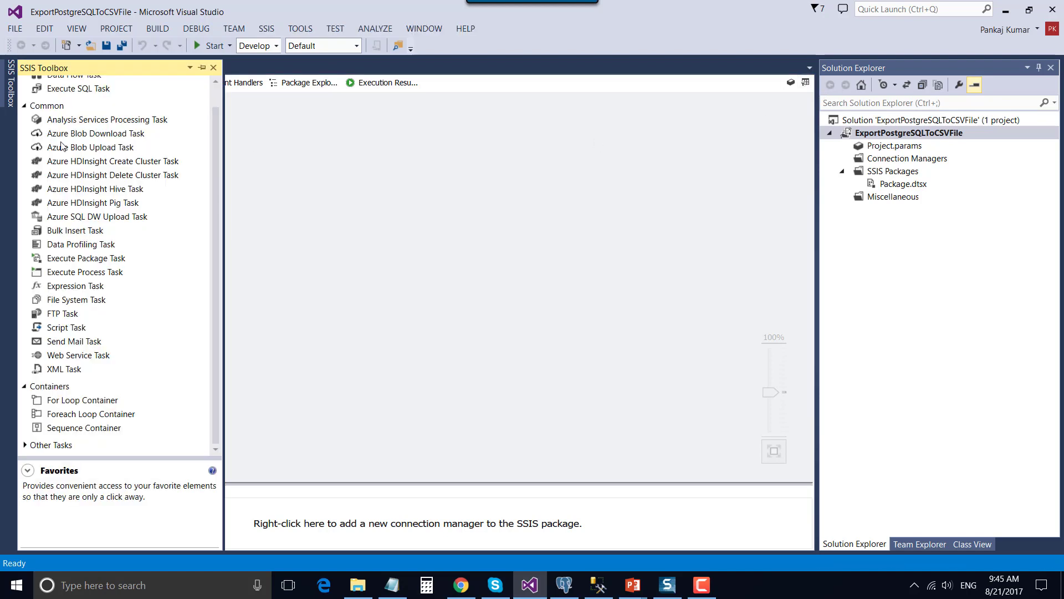
scroll(83, 130, up, 1)
drag(82, 102, 372, 202)
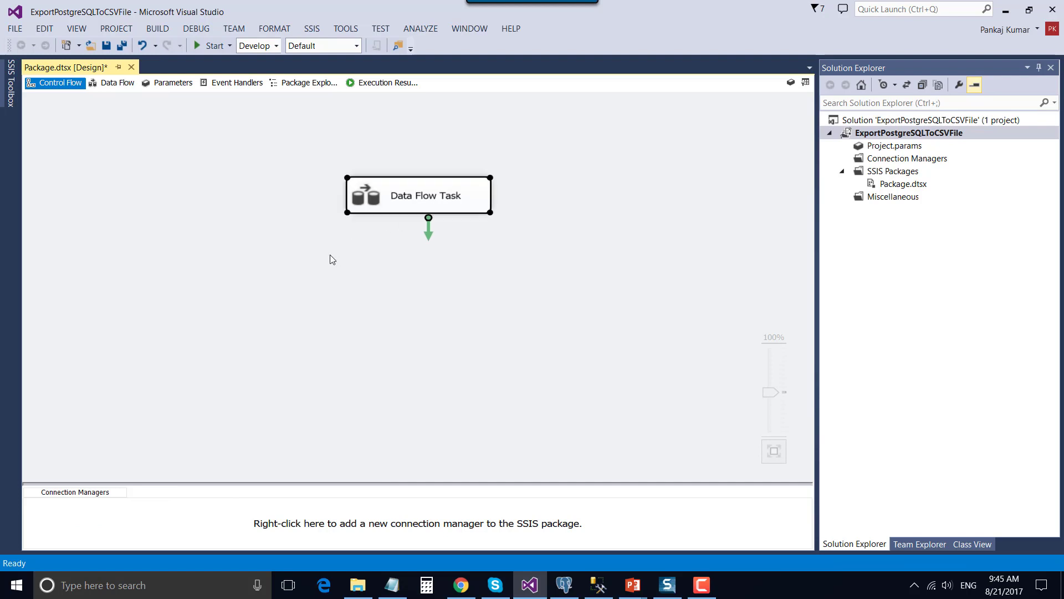
double_click(374, 206)
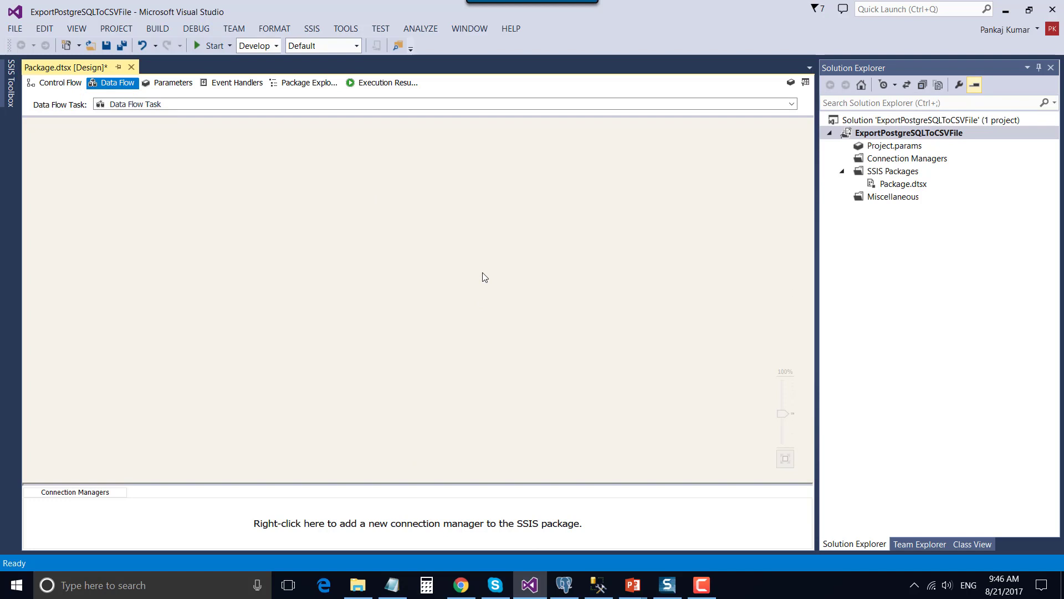
Switch to File Explorer and check the path and contents of the C:\Files folder.
click(361, 579)
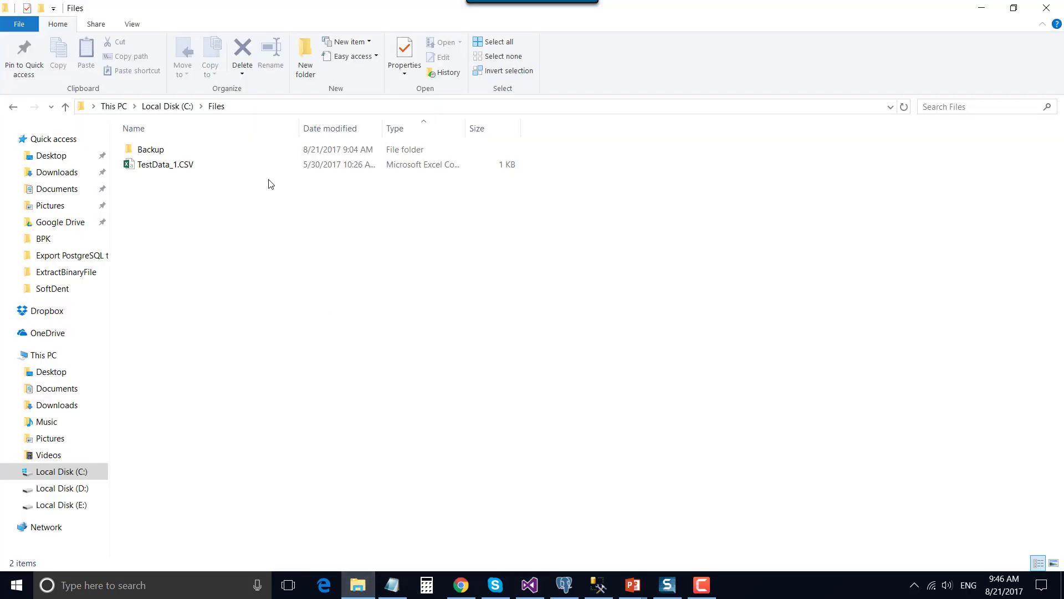
click(275, 107)
click(275, 107)
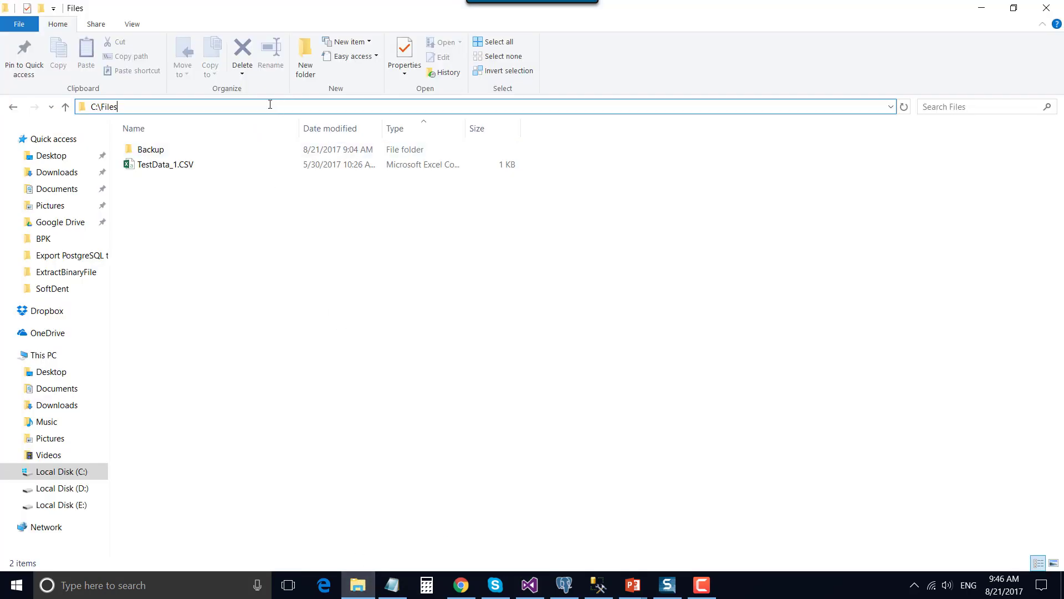
click(218, 242)
drag(219, 229, 441, 452)
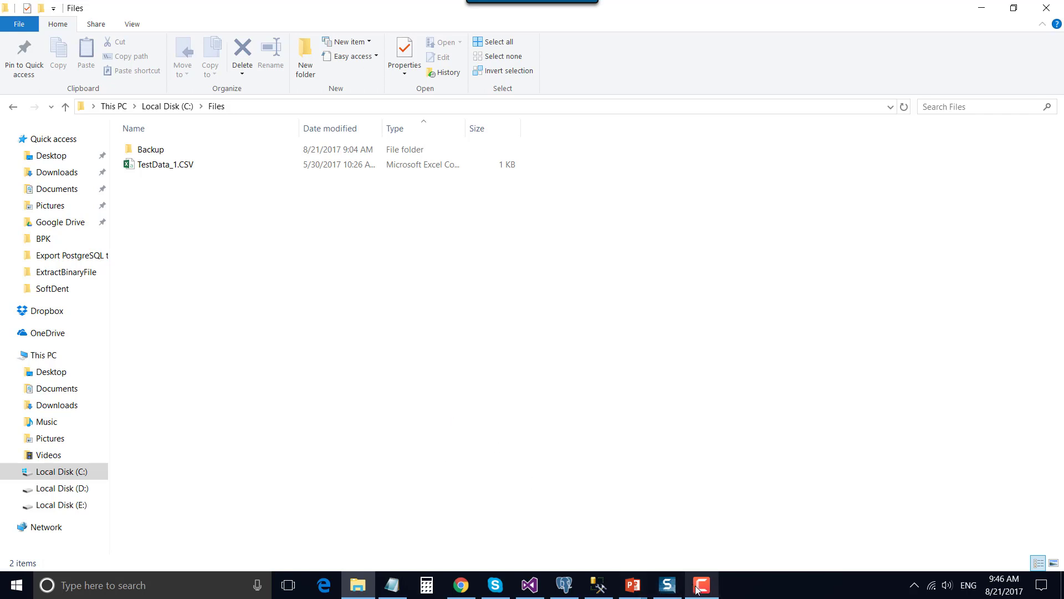
Return to Visual Studio and add an OLE DB Source to the data flow.
click(529, 584)
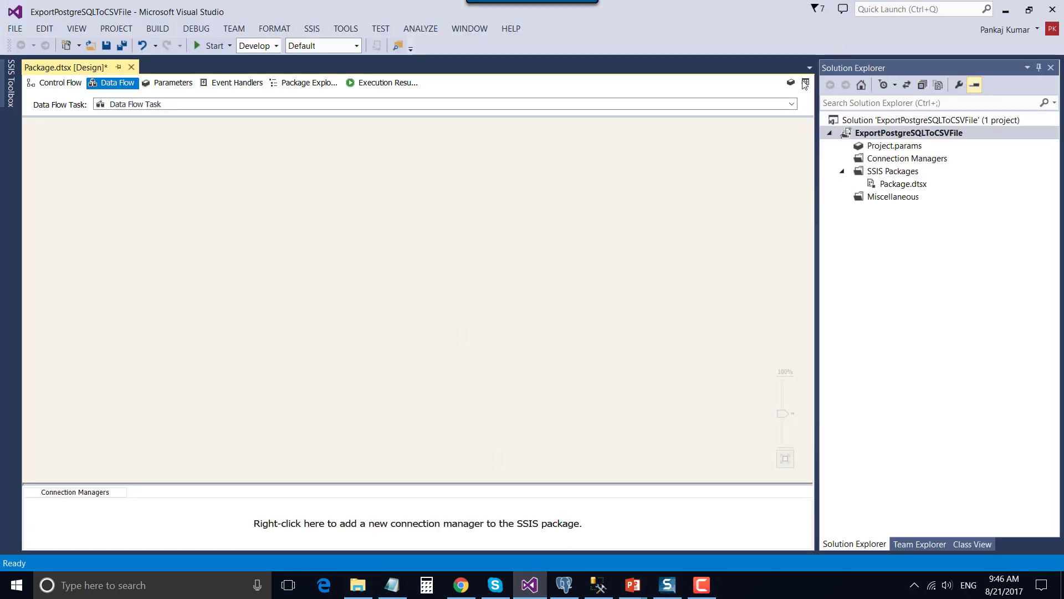
click(10, 83)
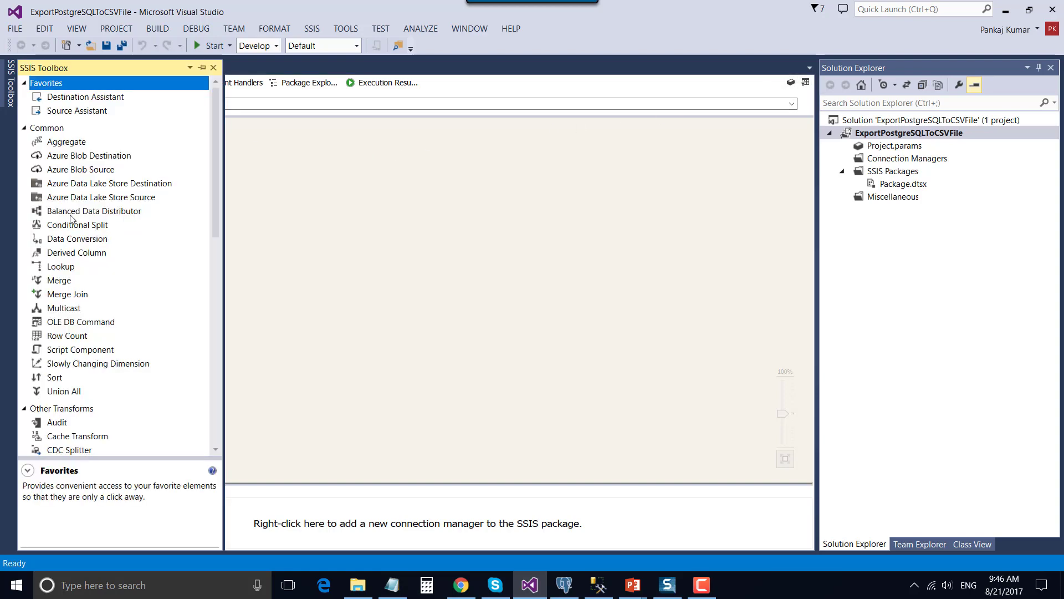
scroll(72, 221, down, 10)
scroll(75, 225, down, 4)
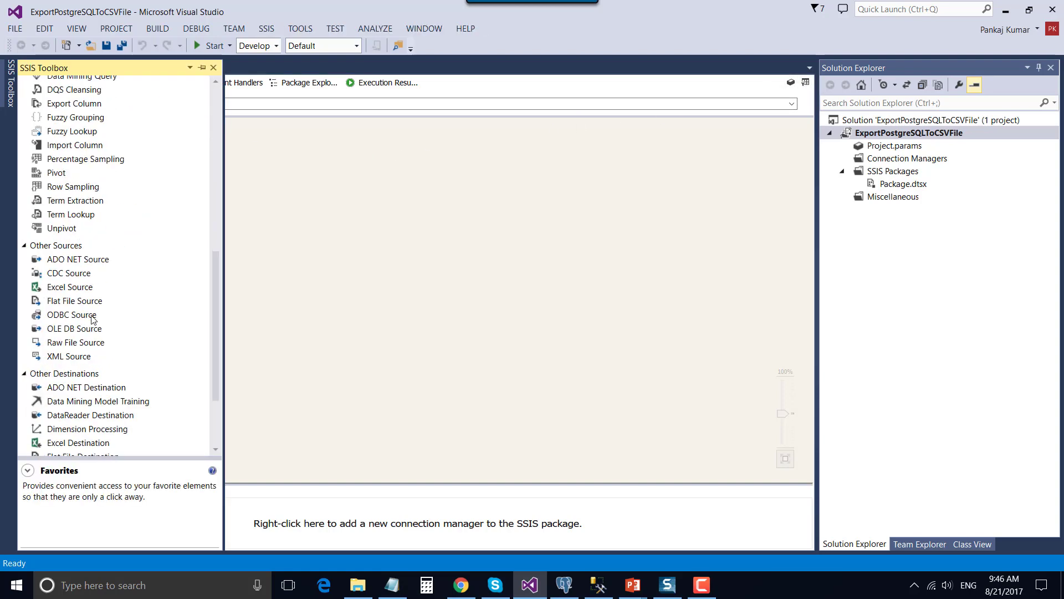
drag(97, 328, 354, 202)
Start a new connection manager for the OLE DB Source using the Intellisoft OLE DB Provider for PostgreSQL.
right_click(355, 201)
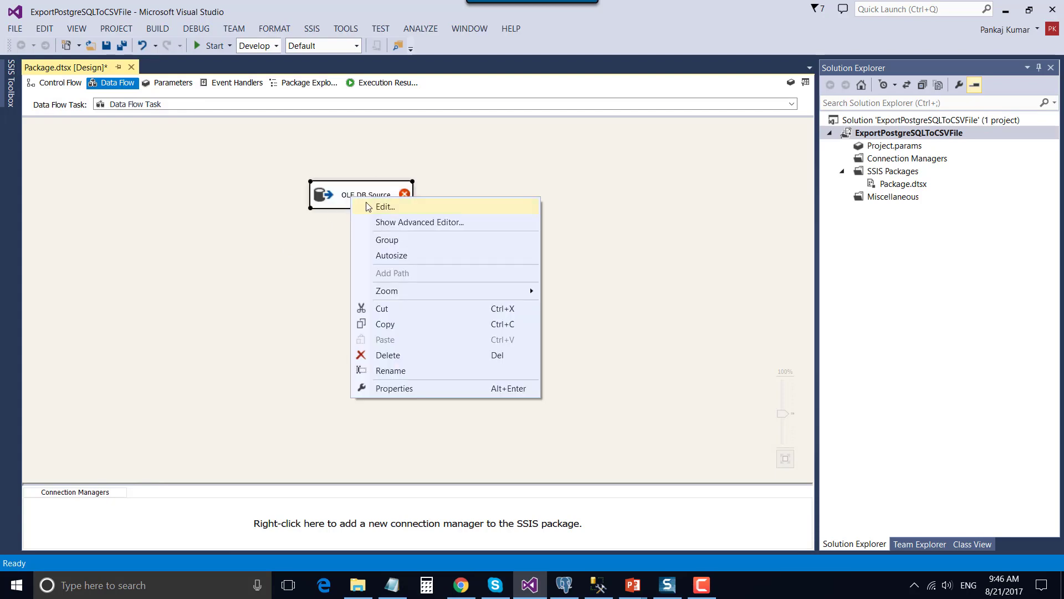
click(392, 211)
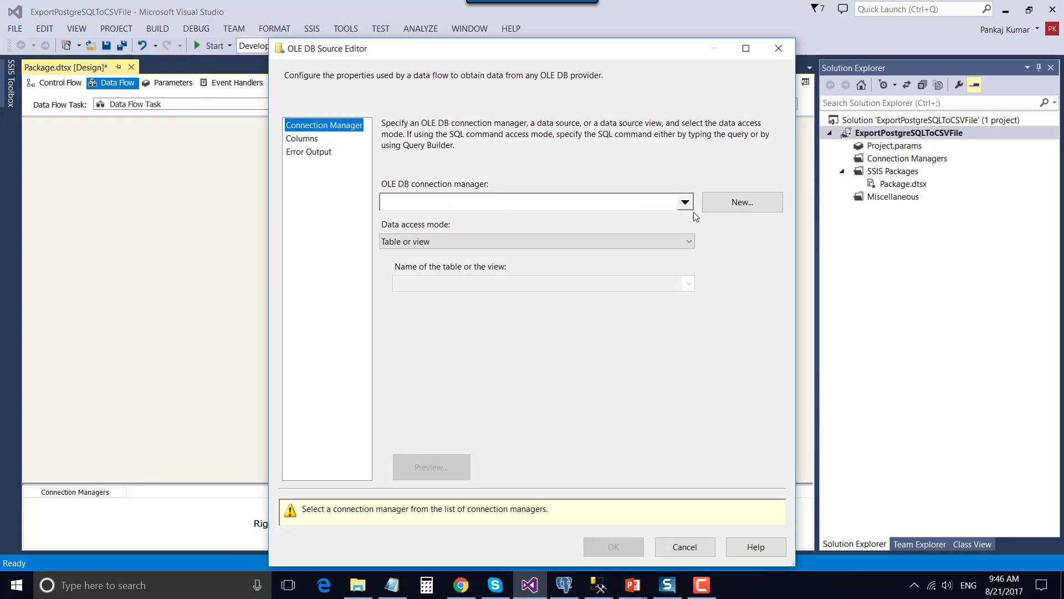
click(737, 205)
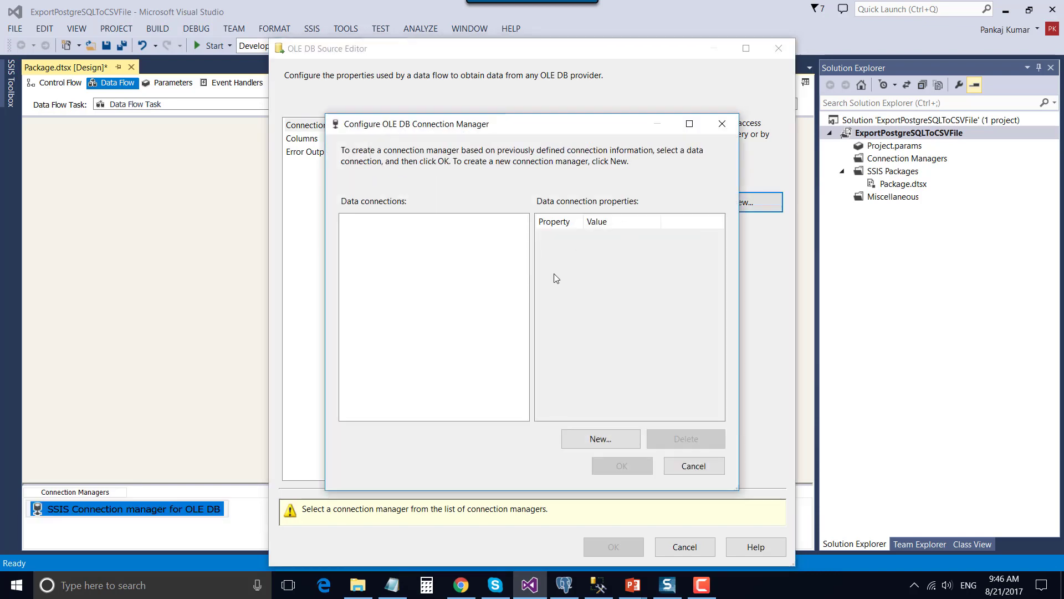
click(602, 440)
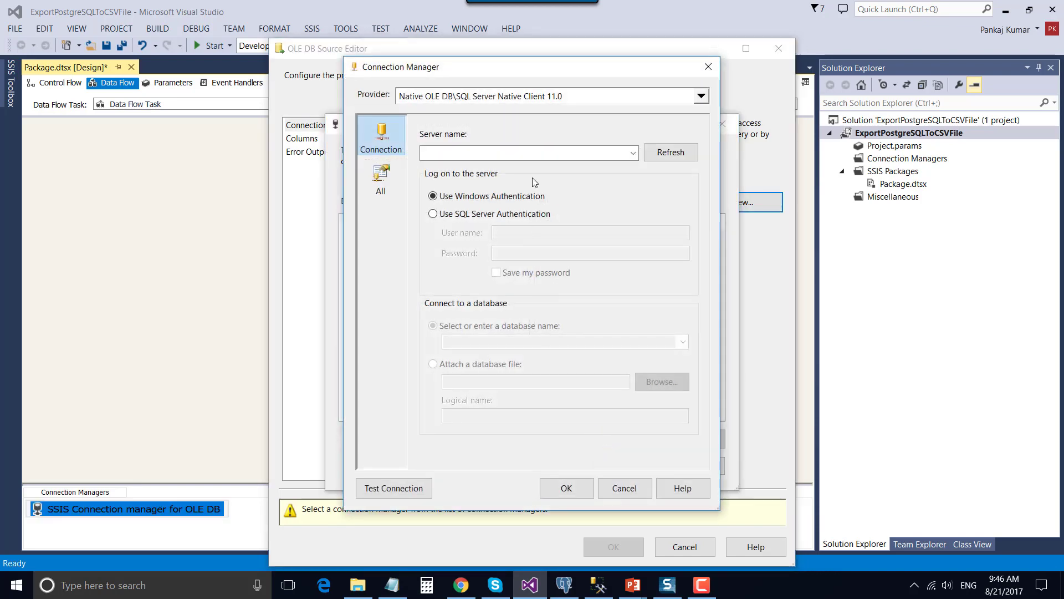
click(498, 101)
click(503, 135)
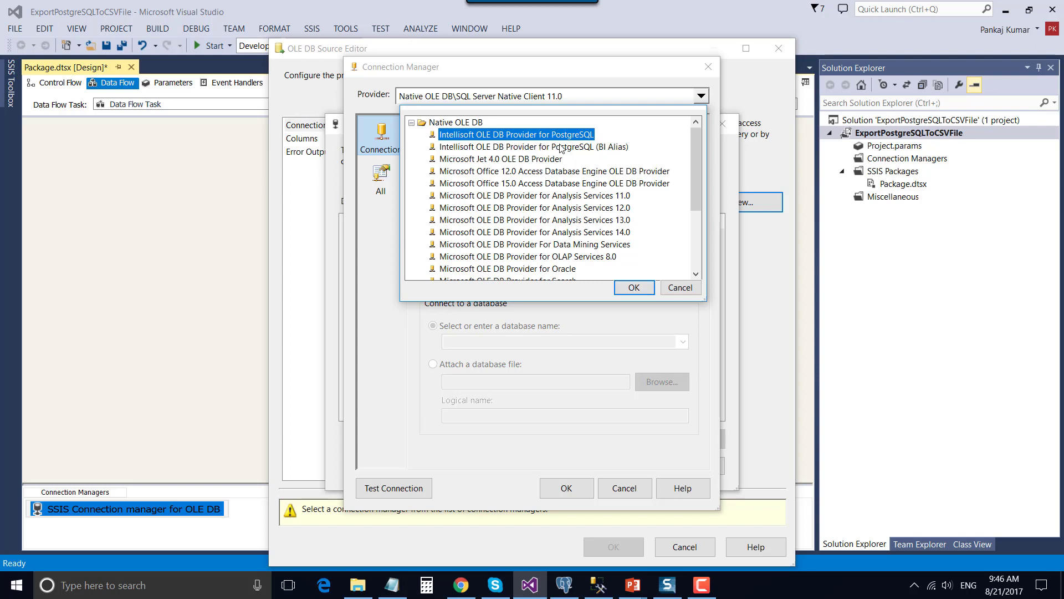
click(482, 149)
click(488, 138)
click(630, 288)
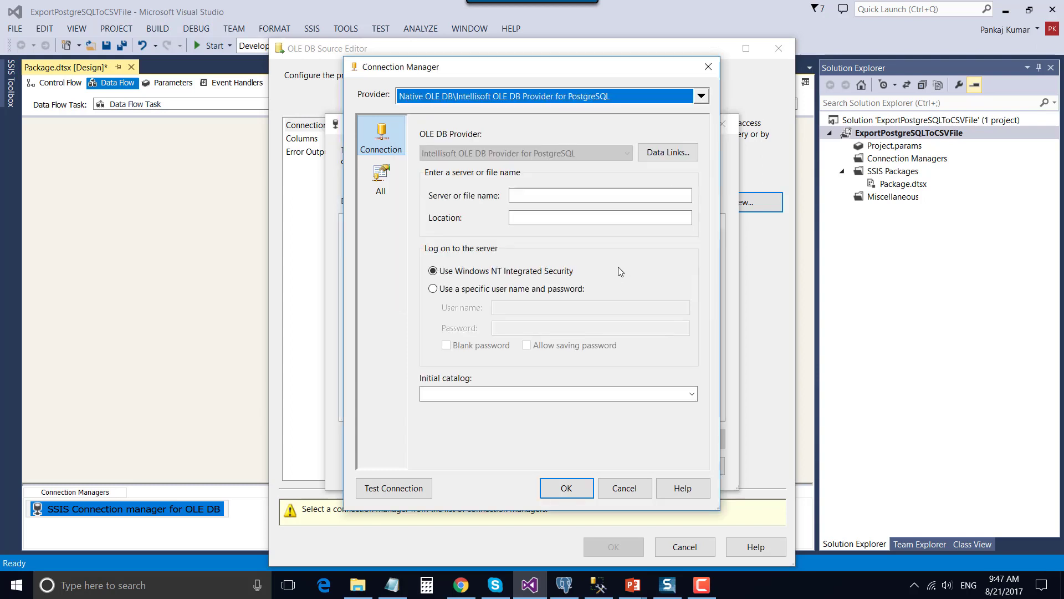
Set the server to localhost, log on with user name postgres and the account password, and select WorkDB as initial catalog.
click(570, 195)
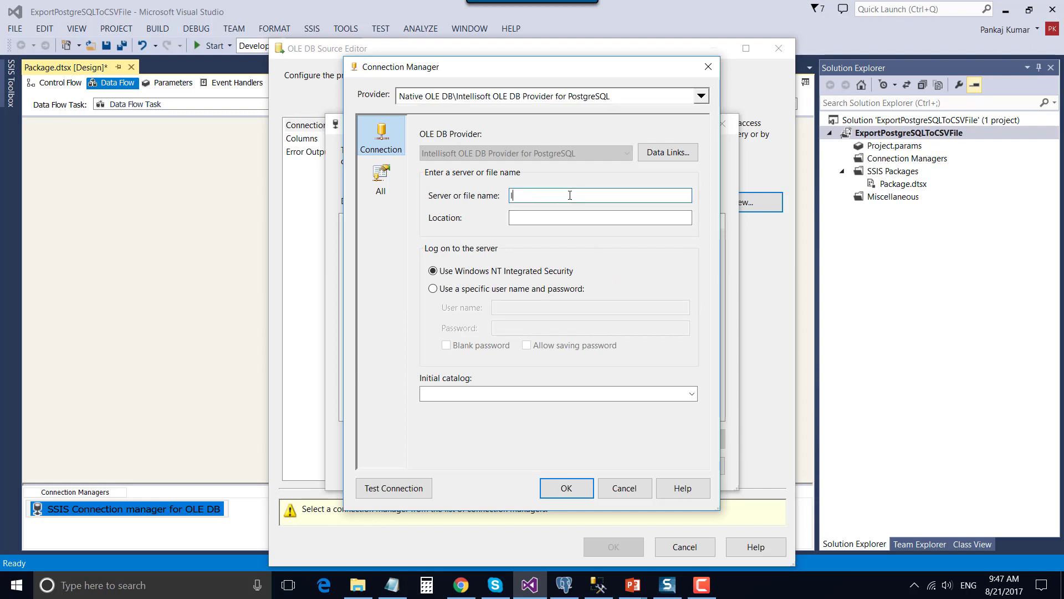
text(localhost)
click(433, 288)
click(544, 308)
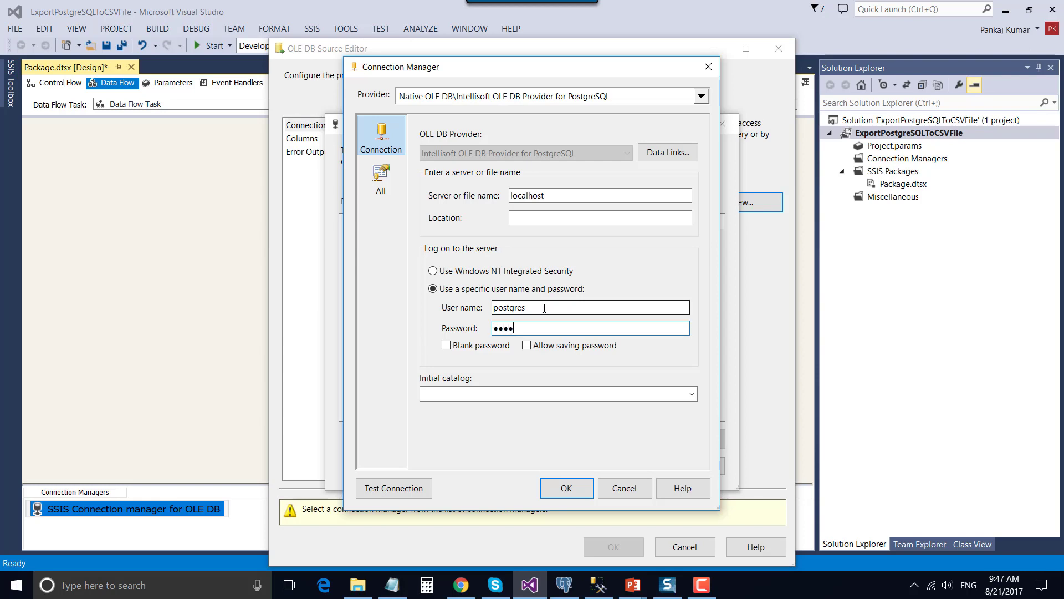
click(690, 394)
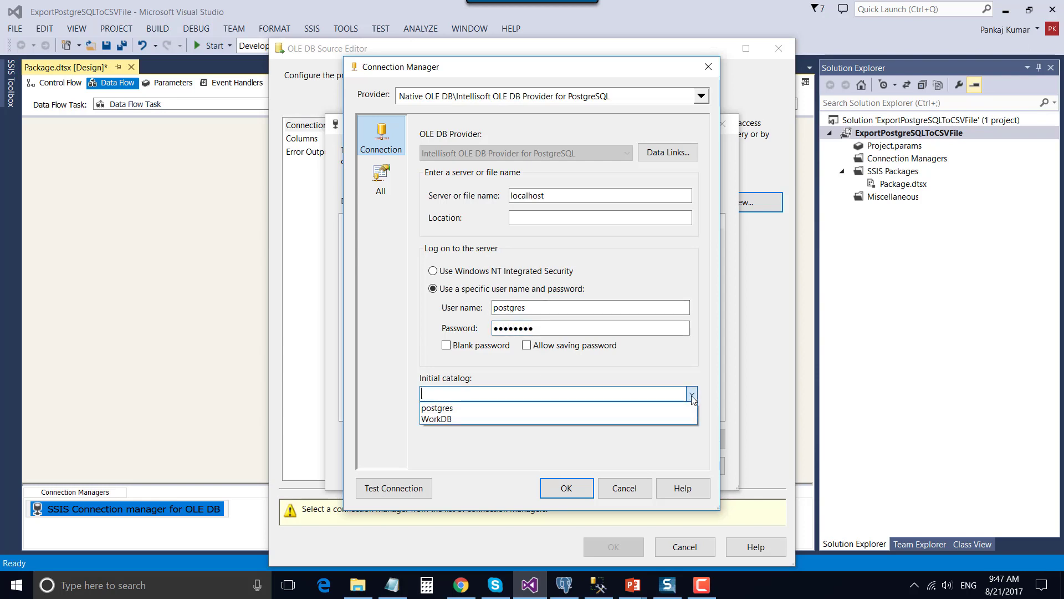
click(666, 420)
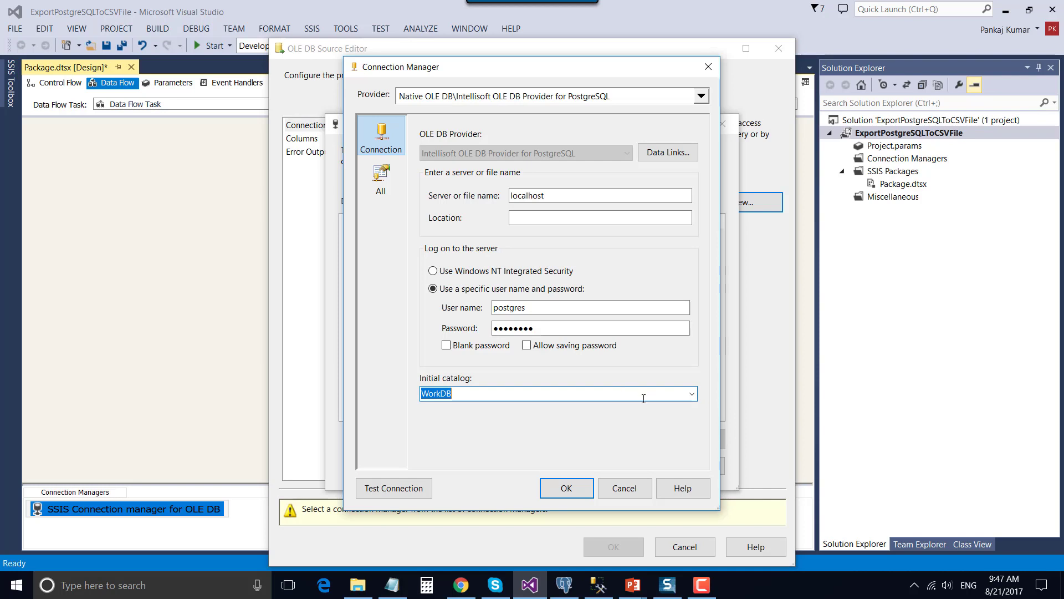
Test the WorkDB connection and accept it as the source's OLE DB connection manager.
click(415, 487)
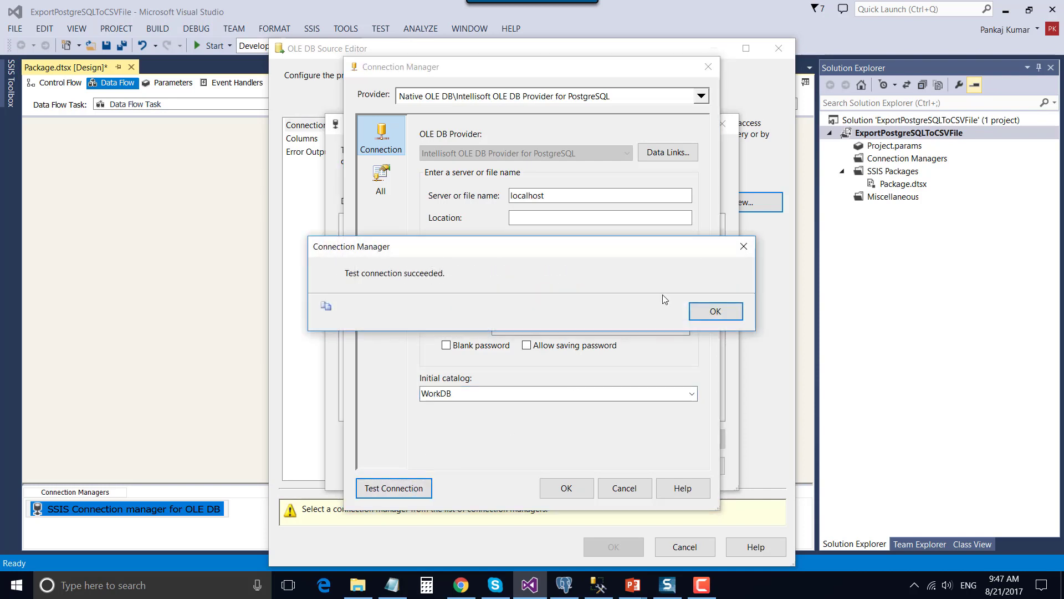
click(715, 317)
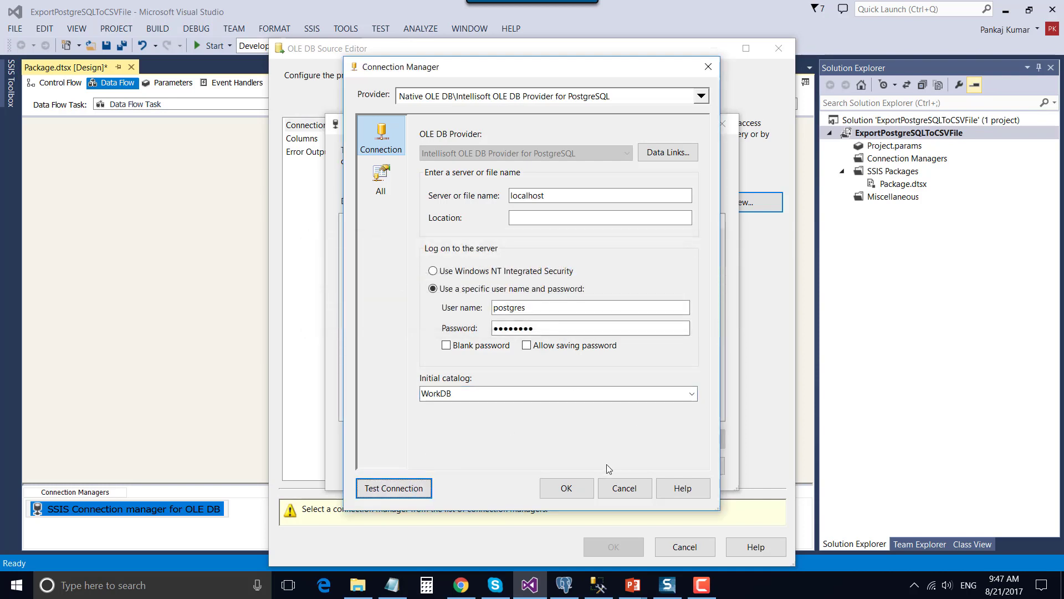
click(569, 485)
click(620, 462)
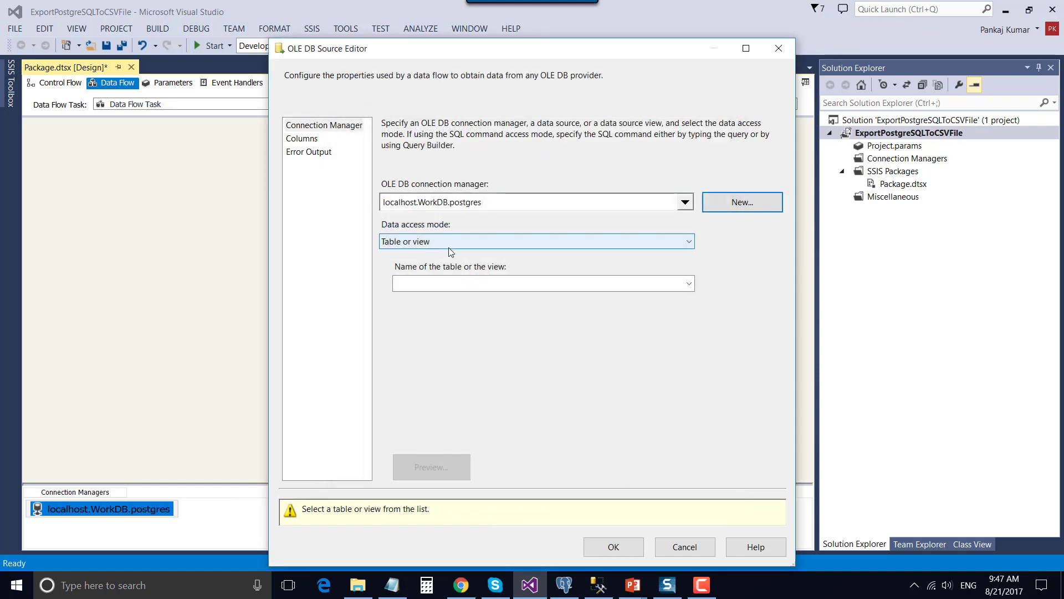
Select "public"."MyData" as the source table and preview its data.
click(506, 282)
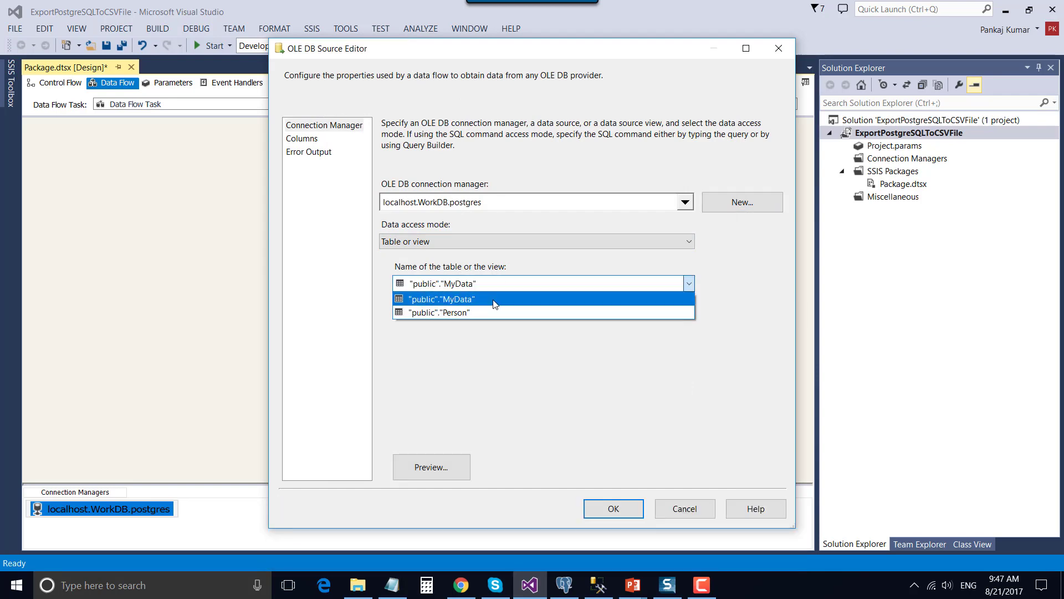
click(495, 300)
click(431, 473)
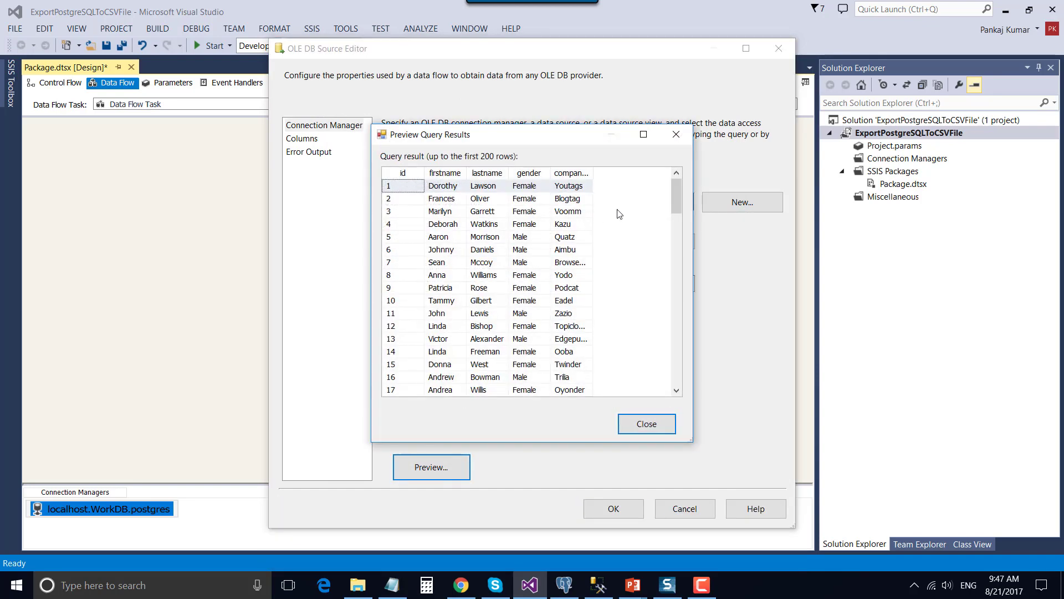
Finish viewing the data preview, check the source's column list, and accept the OLE DB Source settings.
drag(676, 194, 675, 321)
click(646, 424)
click(304, 138)
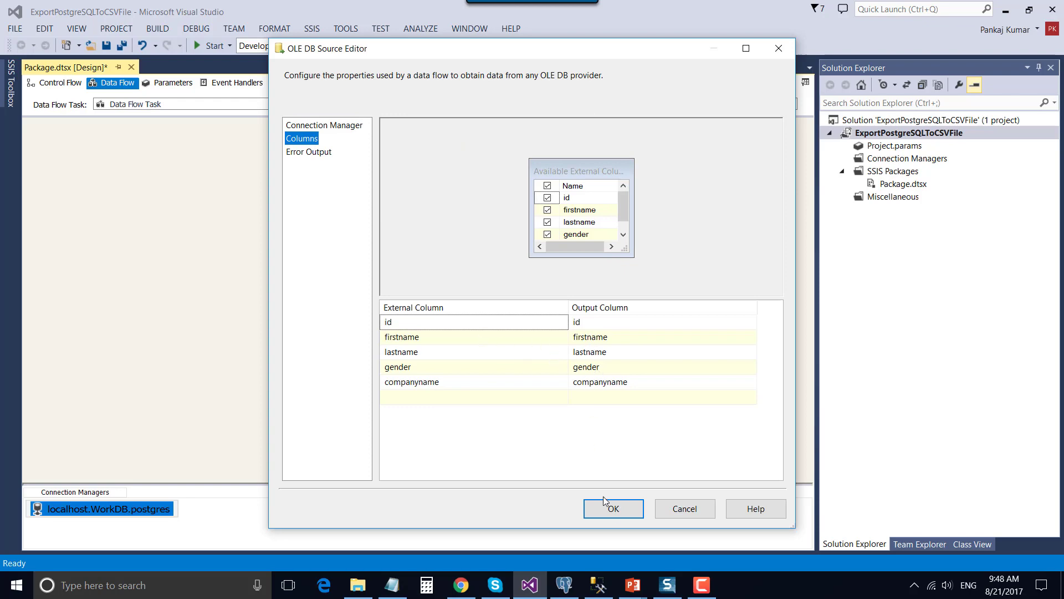
click(614, 509)
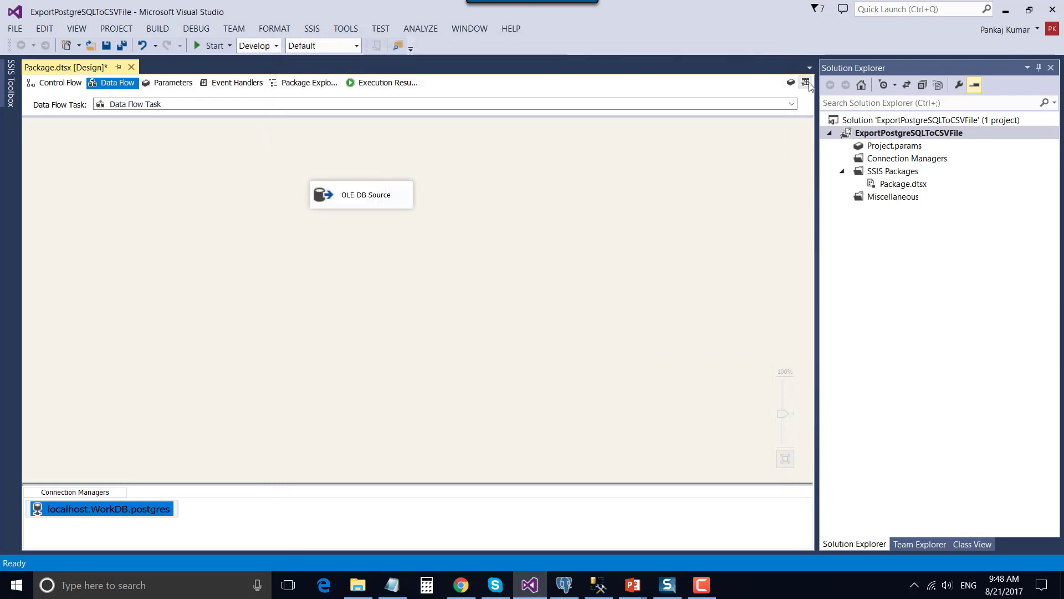
Add a Flat File Destination below the OLE DB Source and connect the source's data output to it.
click(806, 83)
scroll(92, 203, down, 3)
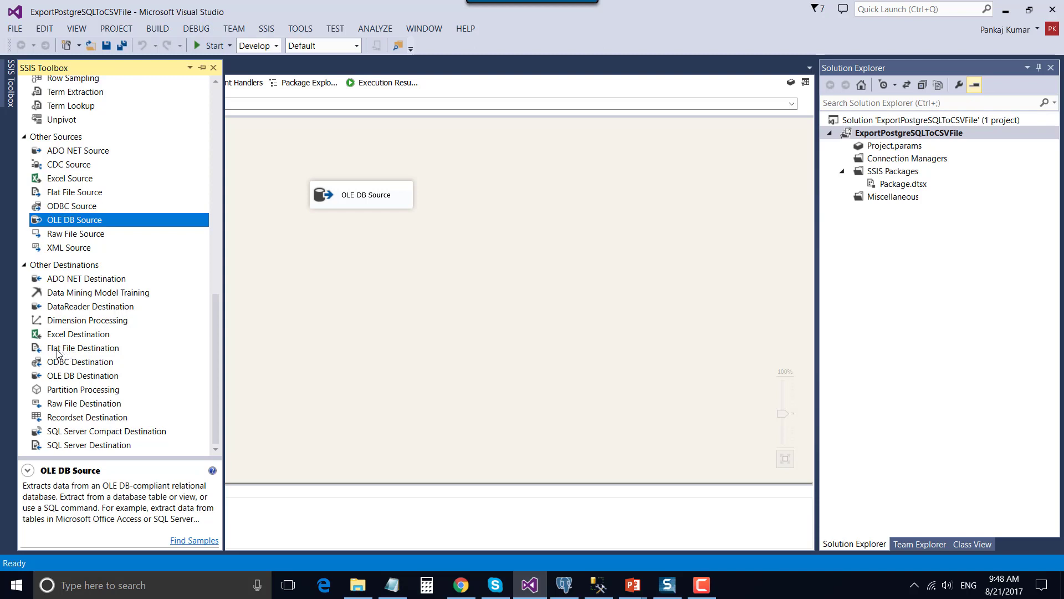
drag(102, 348, 327, 325)
click(339, 201)
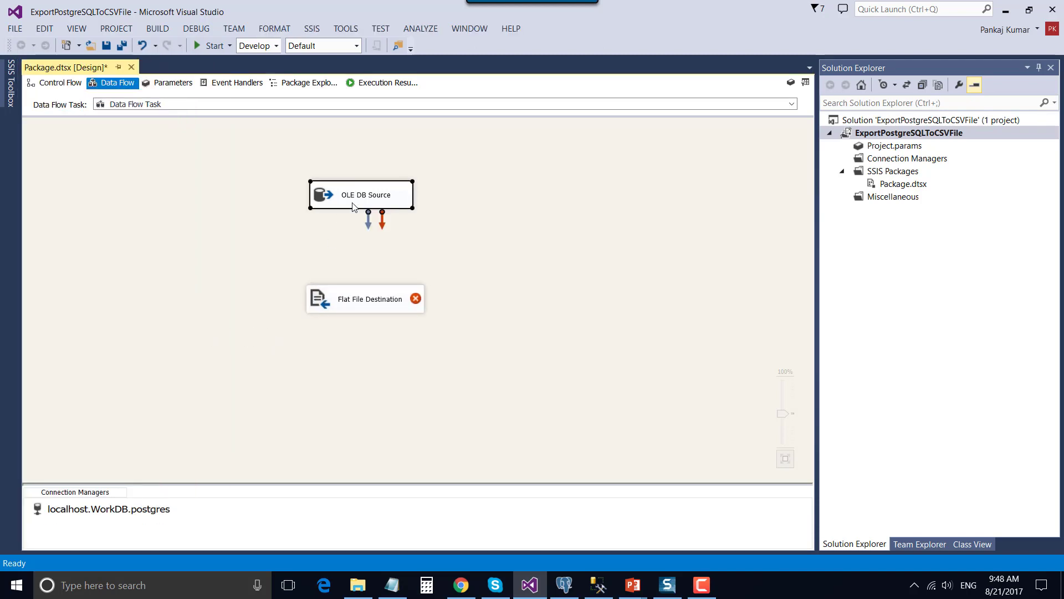
drag(368, 221, 352, 305)
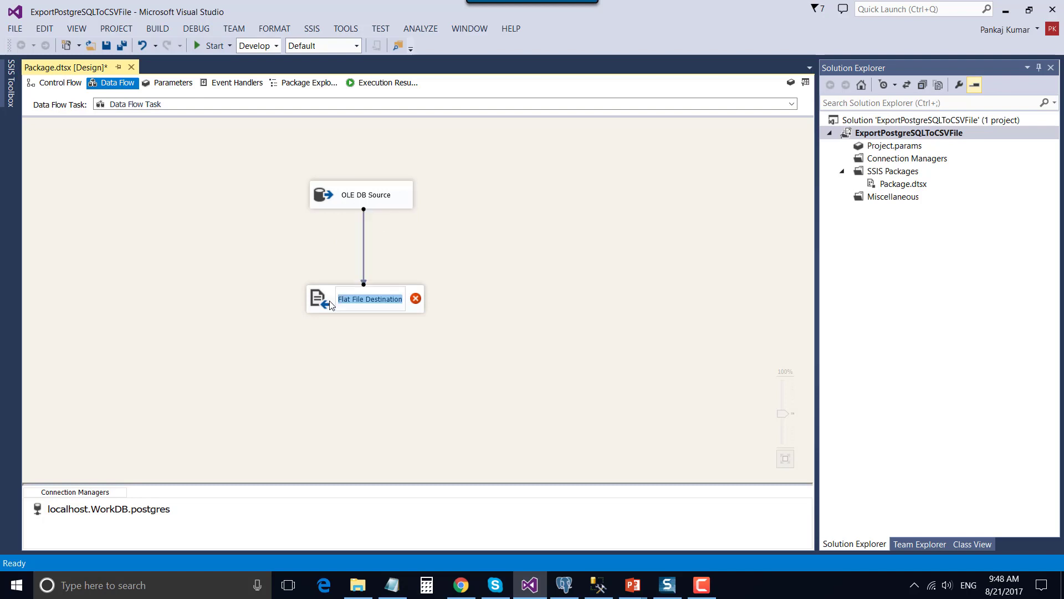
Create a Delimited flat file connection manager for the destination, name it "csv file", and start browsing for its file.
double_click(320, 298)
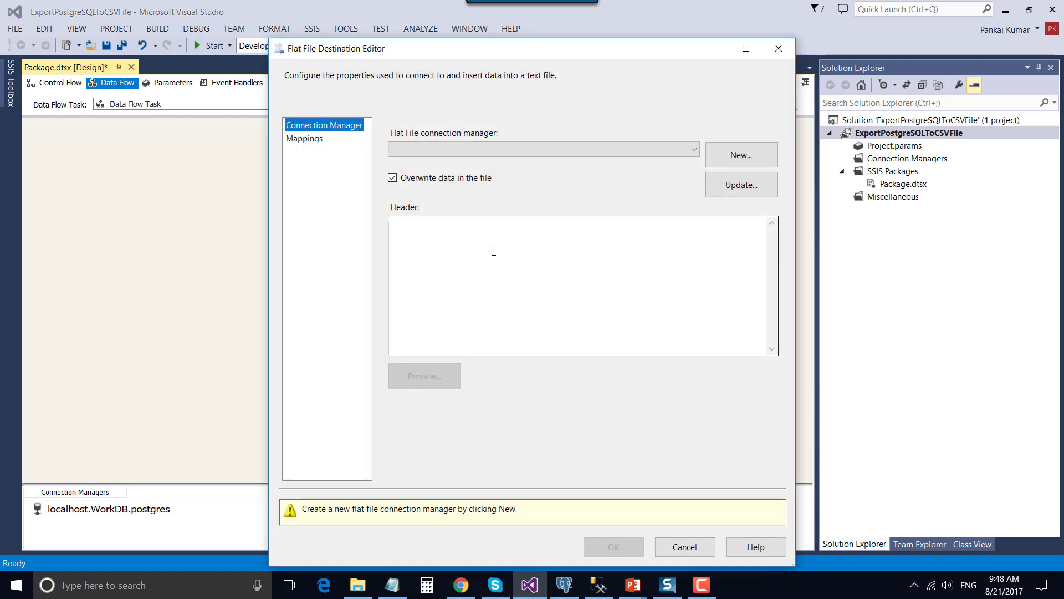
click(747, 162)
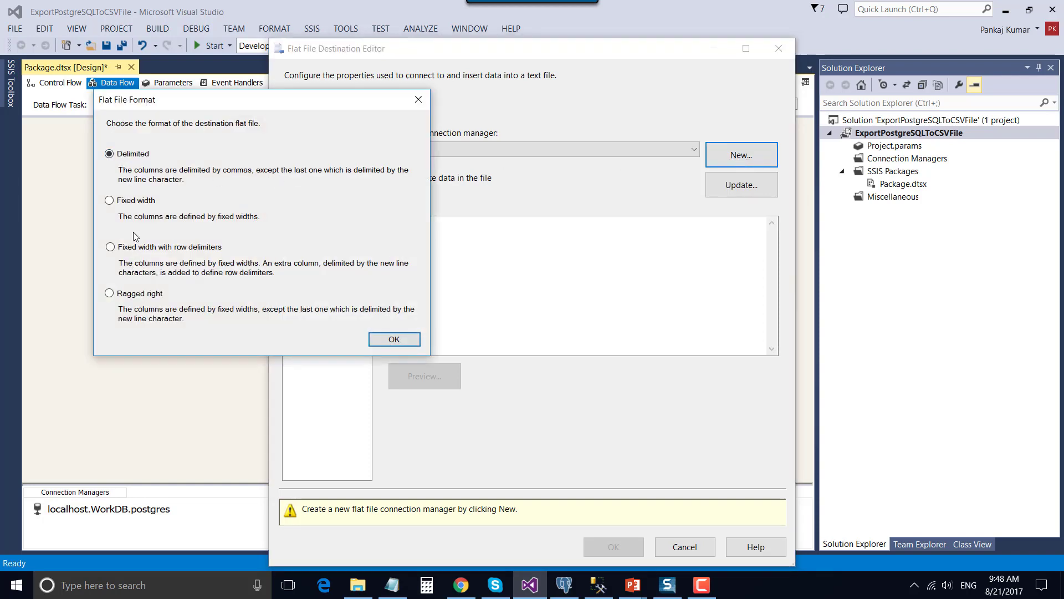
click(395, 340)
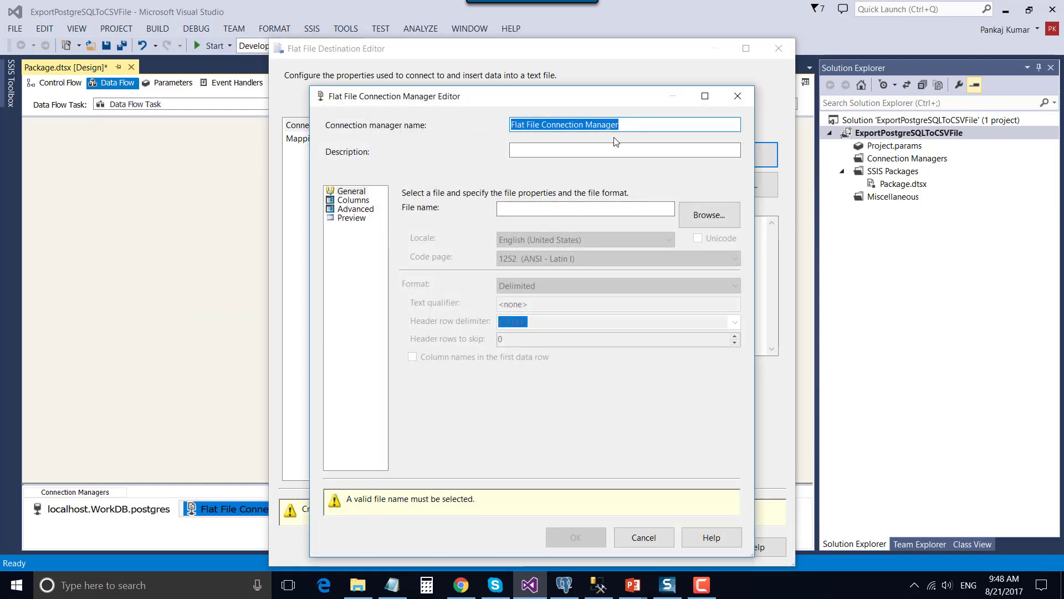
text(csv fil)
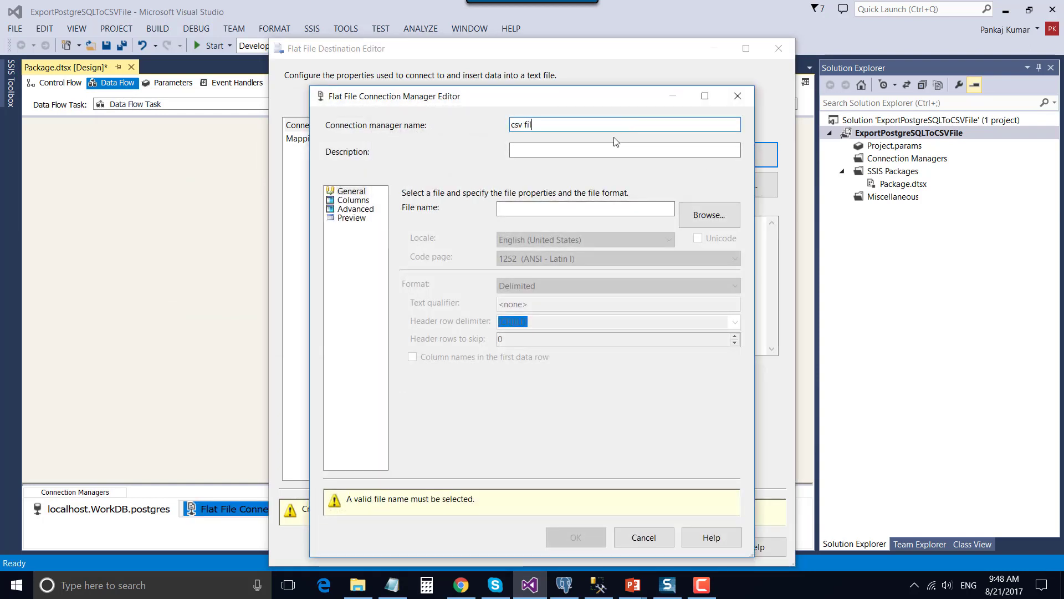
text(e)
click(717, 217)
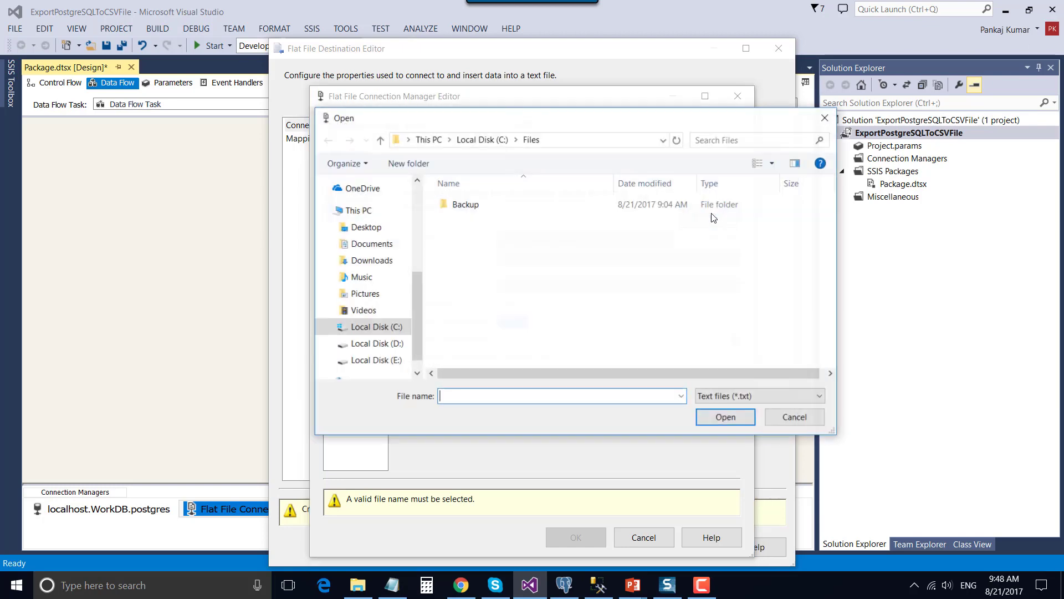
Switch to File Explorer and create an empty text document in C:\Files, named MyDataFromPostgreSQL.CSV.
click(358, 585)
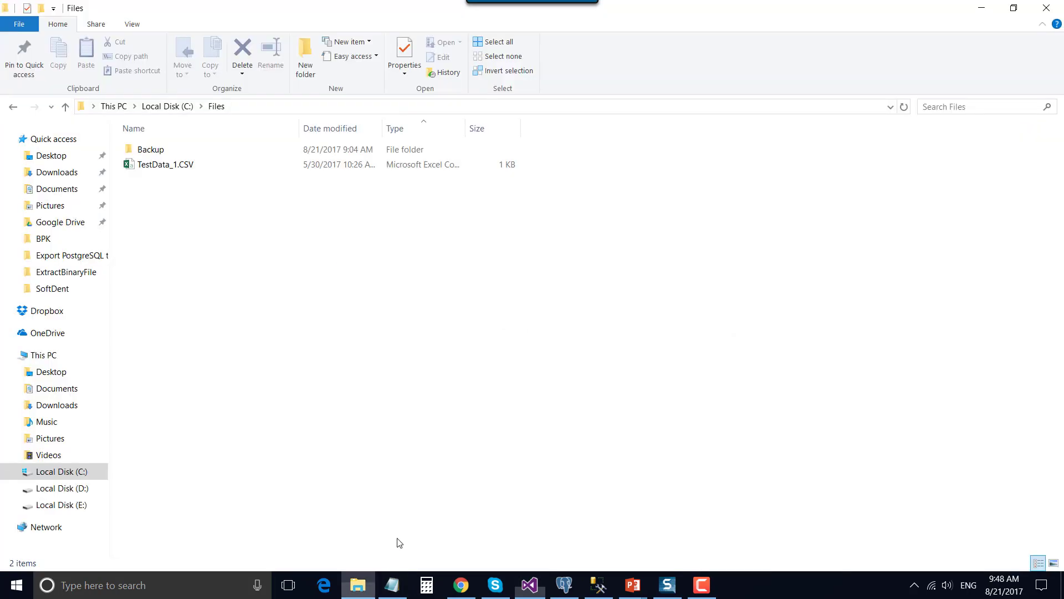
right_click(432, 308)
mouse_move(569, 497)
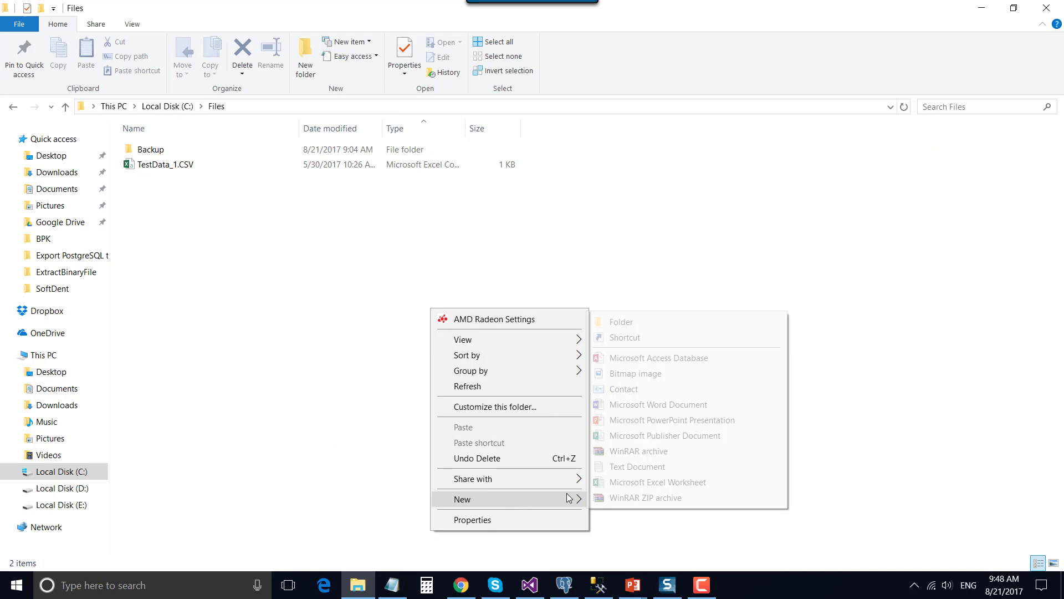
click(621, 467)
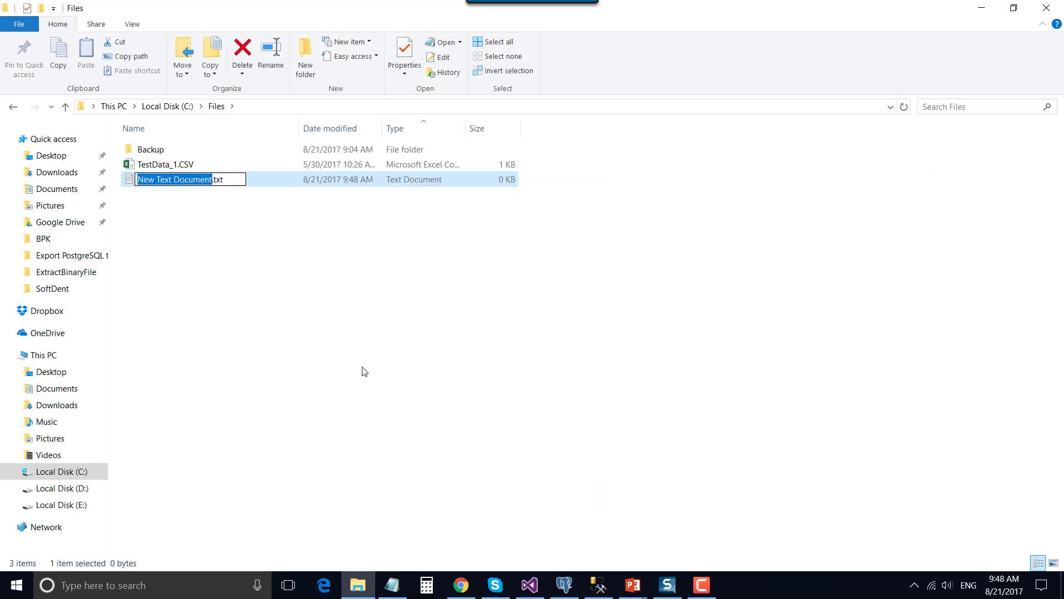
text(My)
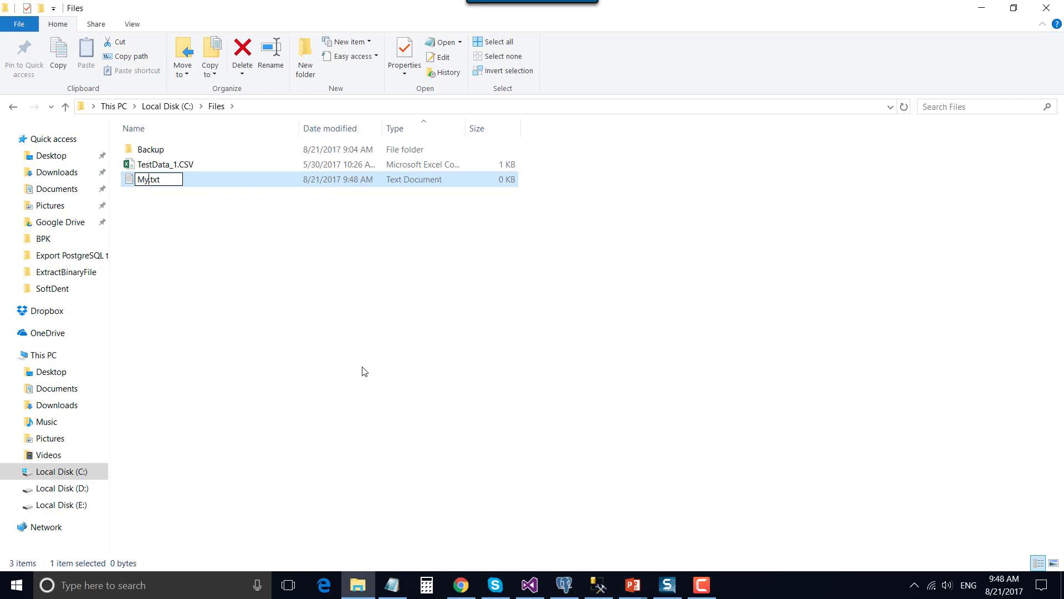
text(Data)
text(FromPost)
text(greSQL)
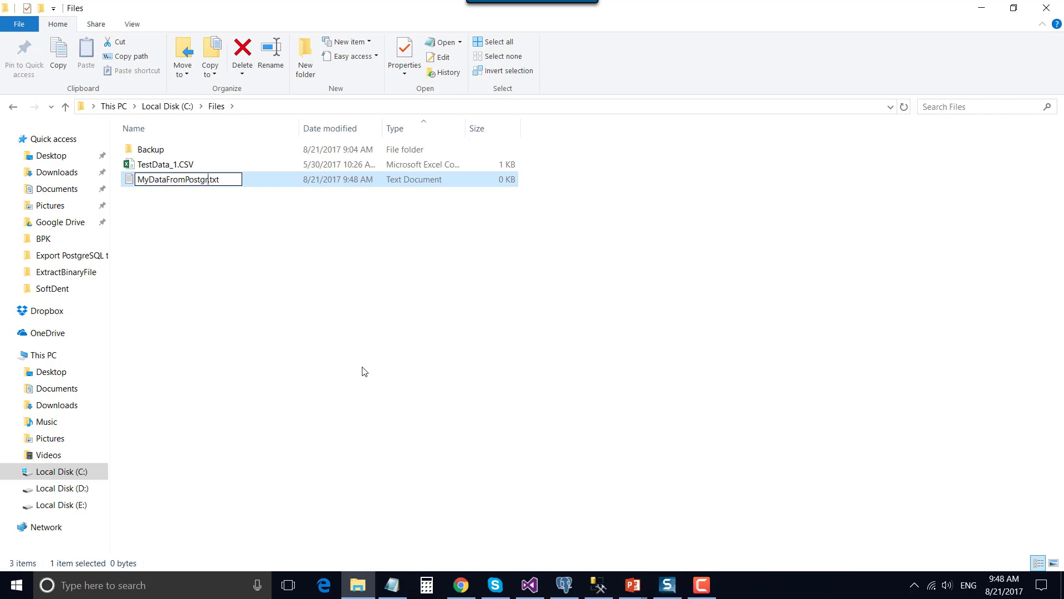
key(Right)
key(shift+Right)
key(shift+Right)
text(CSV)
key(Return)
click(591, 299)
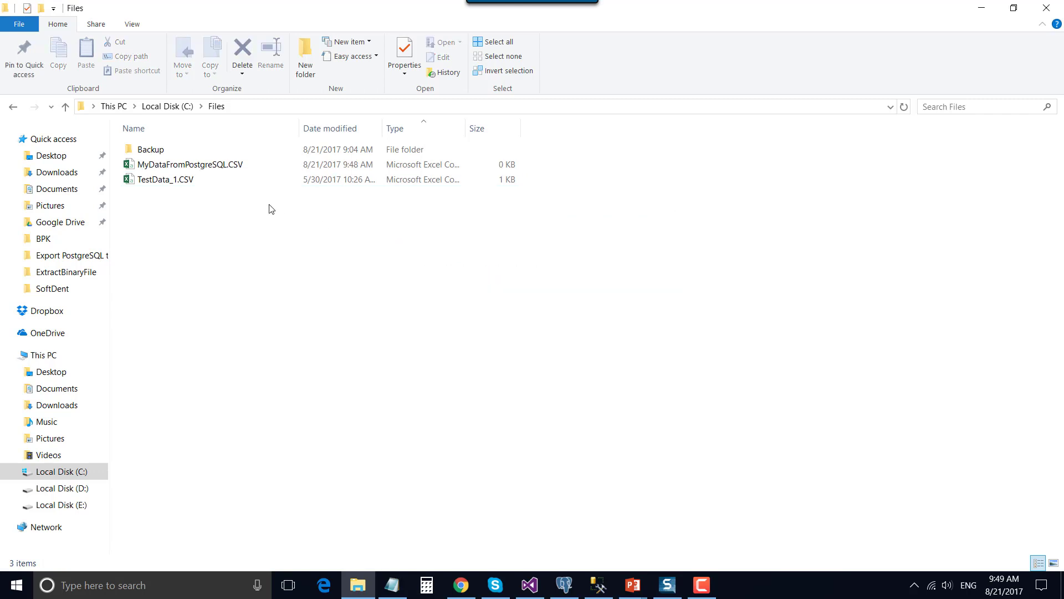
click(203, 167)
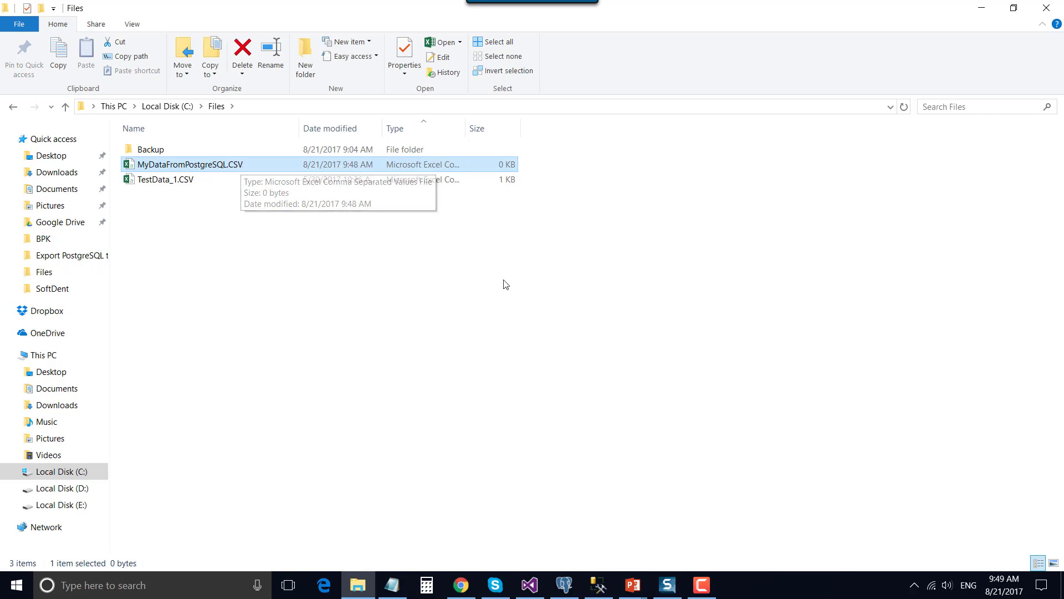
Switch back to Visual Studio, show all file types, and choose MyDataFromPostgreSQL.CSV as the connection's file.
click(530, 584)
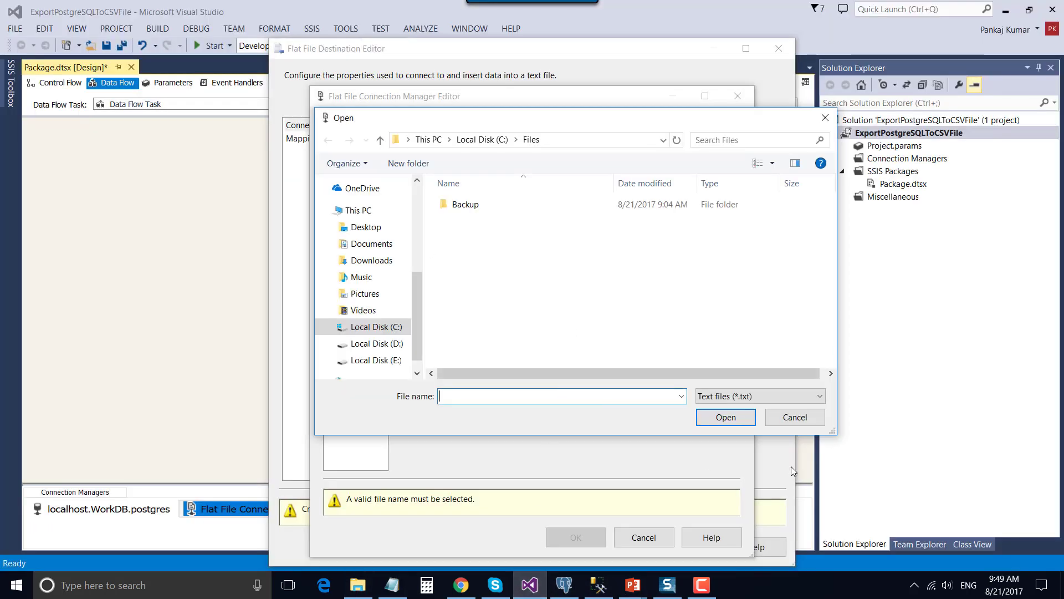
click(774, 398)
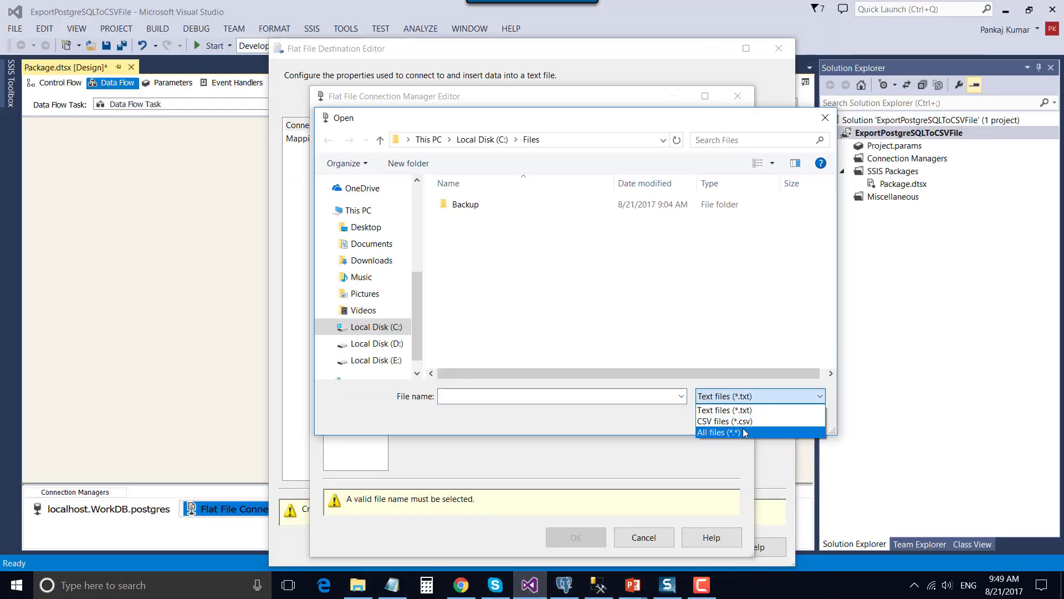
click(744, 433)
click(516, 221)
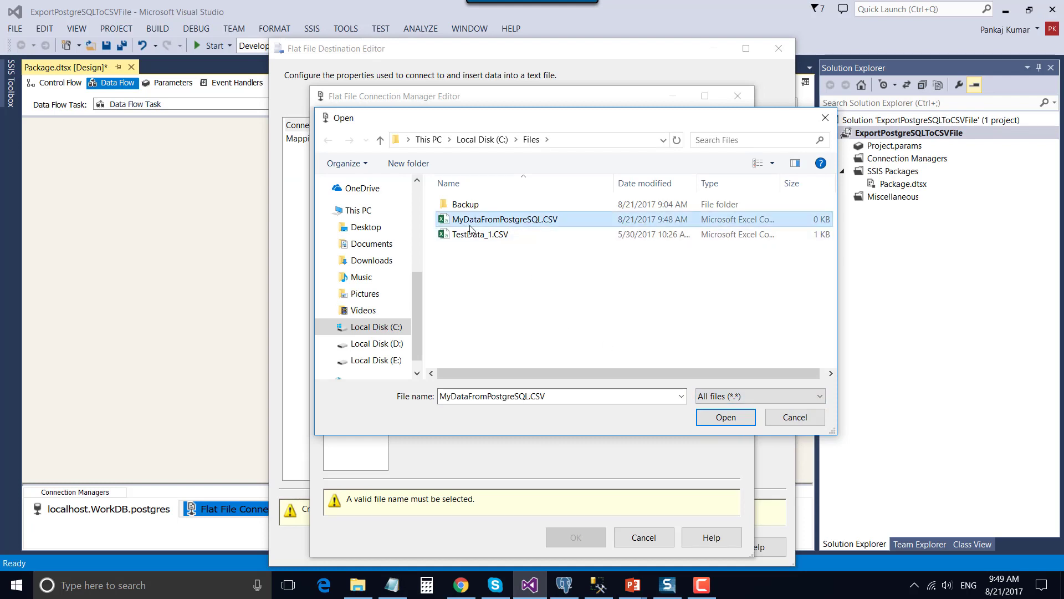
click(726, 417)
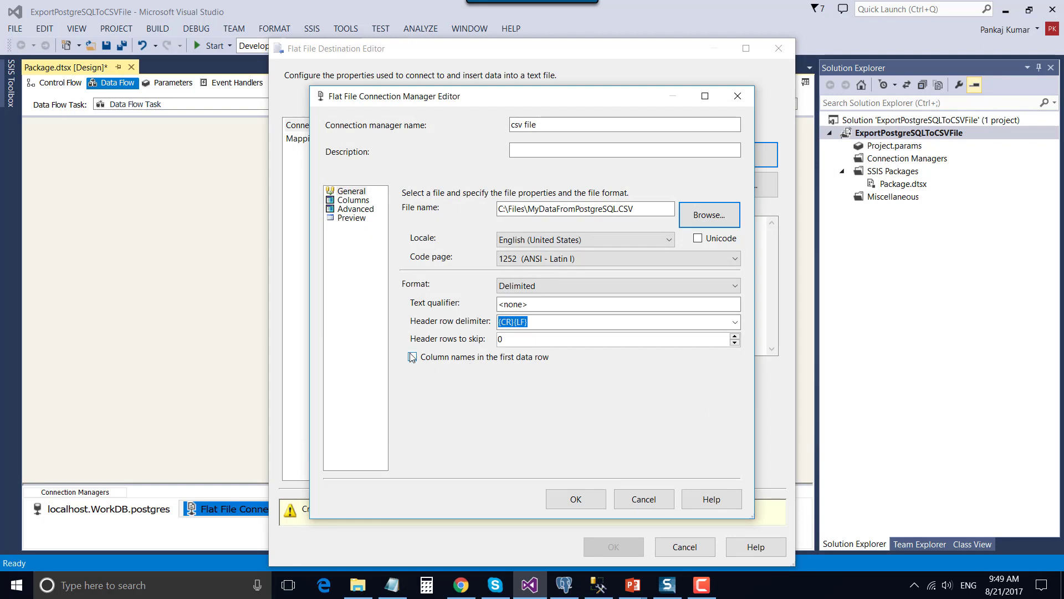
Enable column names in the first data row and set the text qualifier to a double quote (").
click(412, 357)
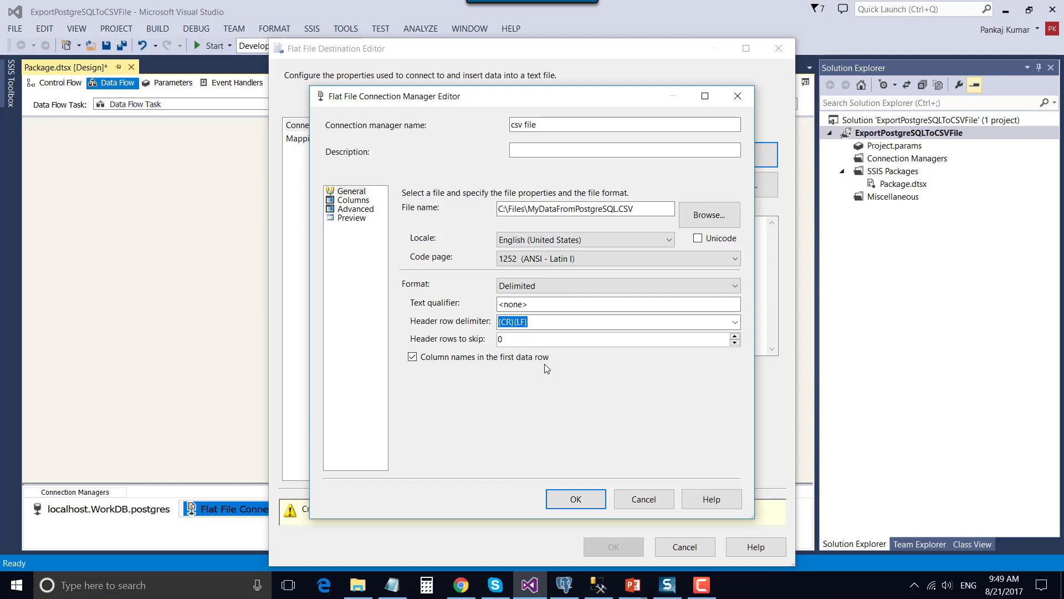
click(547, 305)
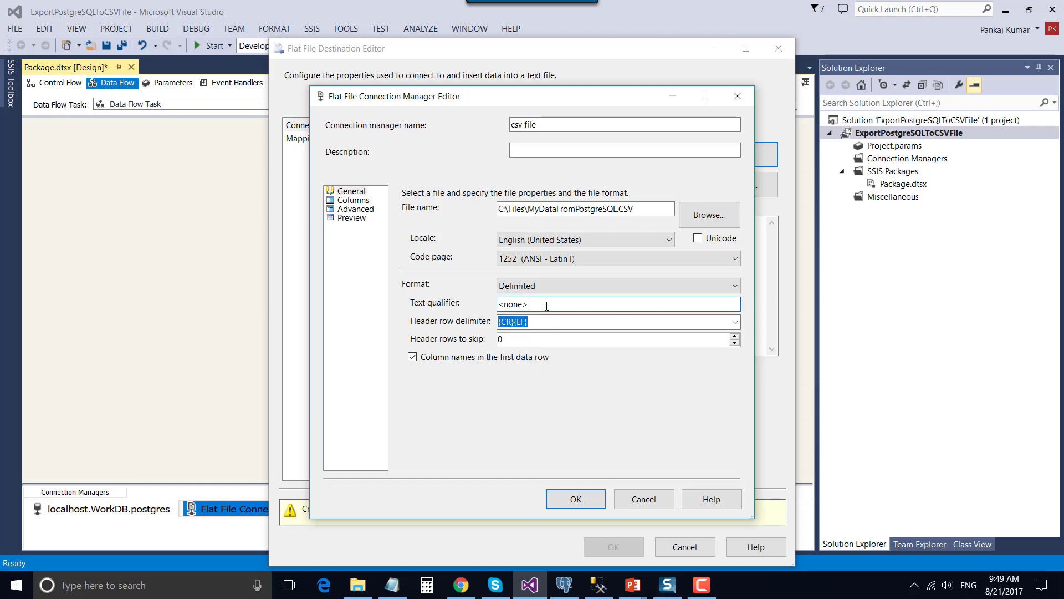
double_click(547, 305)
text(")
Review the flat file's preview and advanced column properties, and accept the connection manager.
click(348, 217)
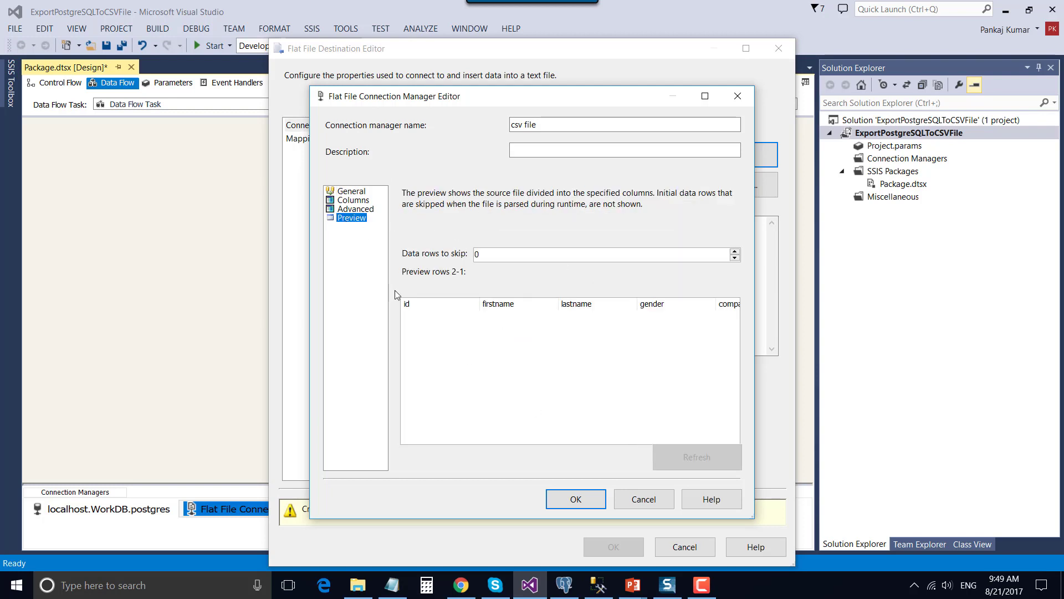
click(355, 209)
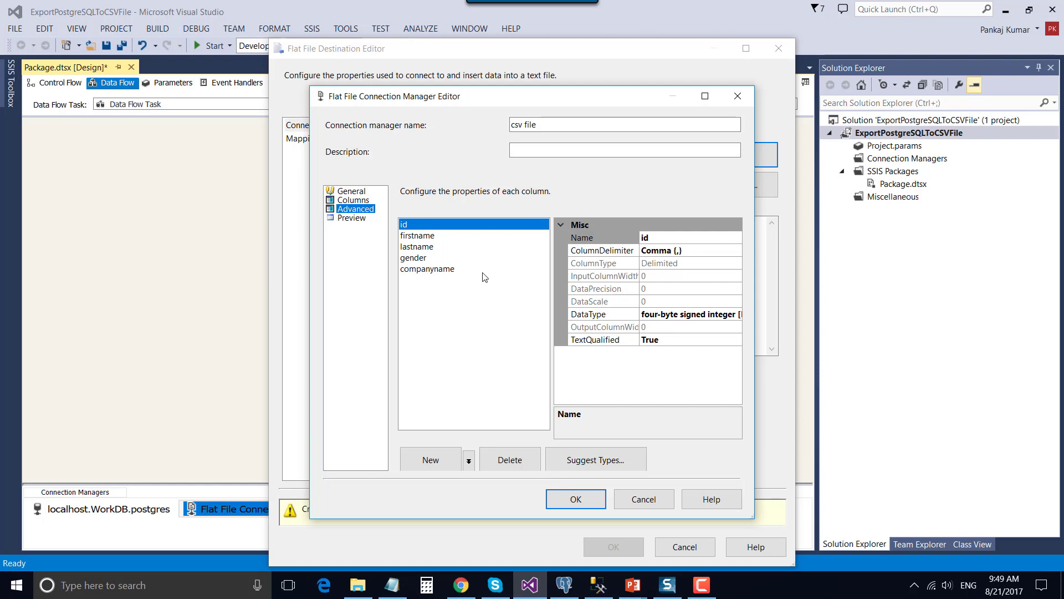
click(573, 502)
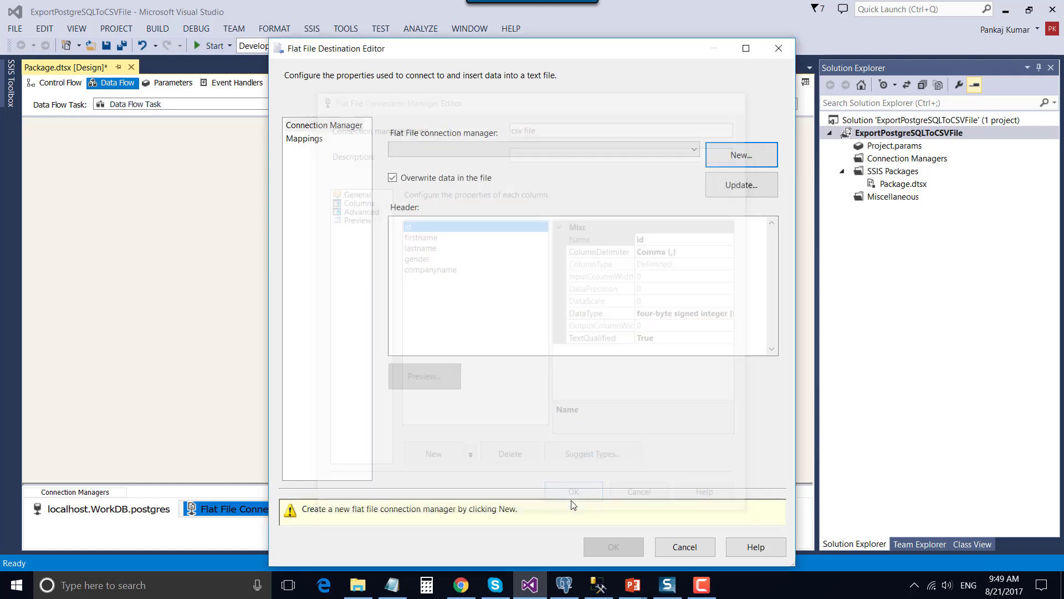
Review the input-to-destination column mappings, including companyname, and accept the Flat File Destination settings.
click(308, 139)
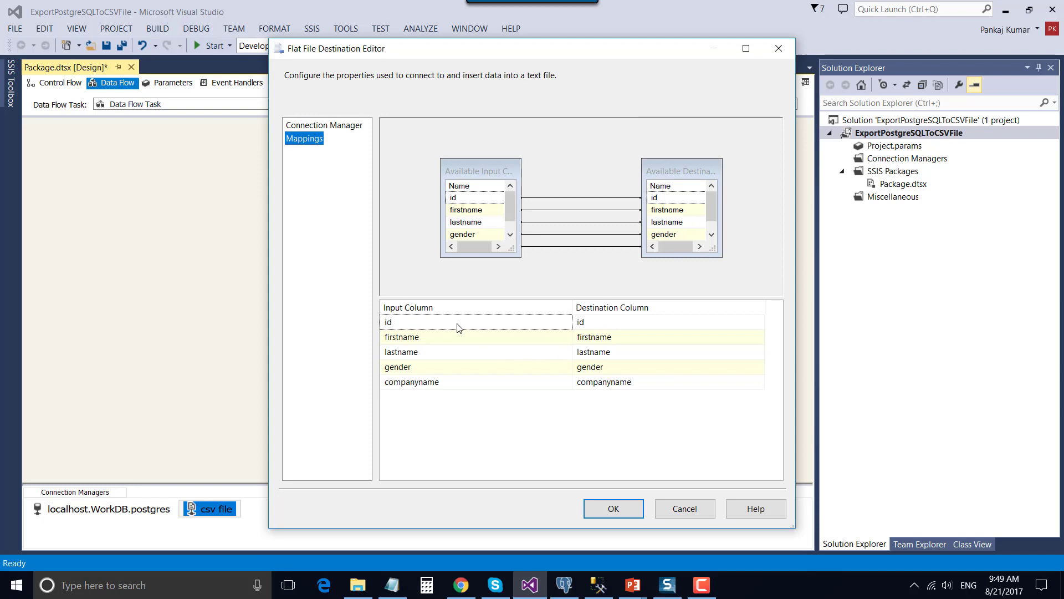
mouse_move(635, 358)
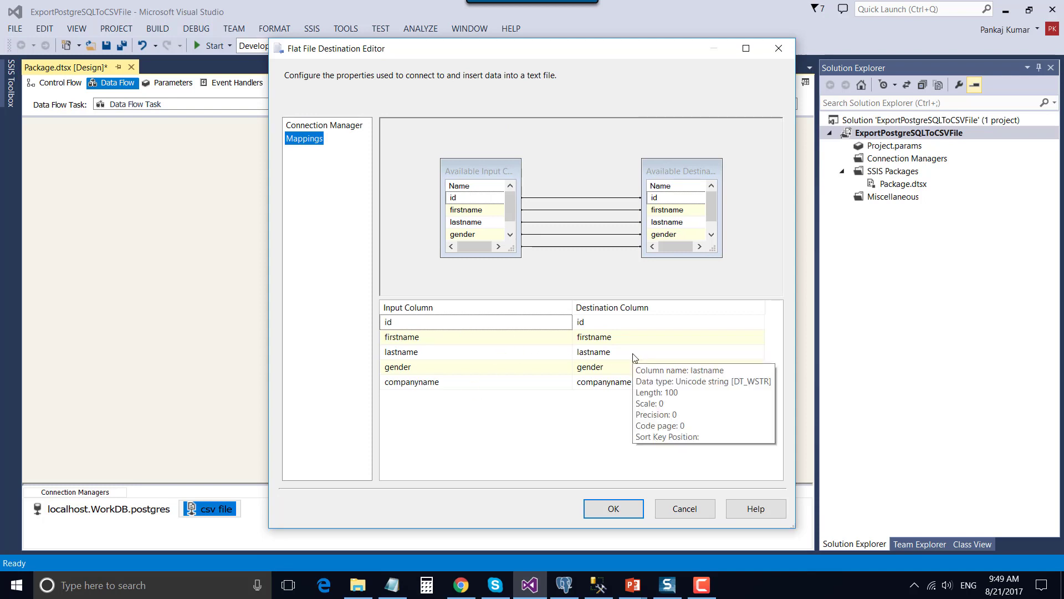
click(513, 381)
click(514, 381)
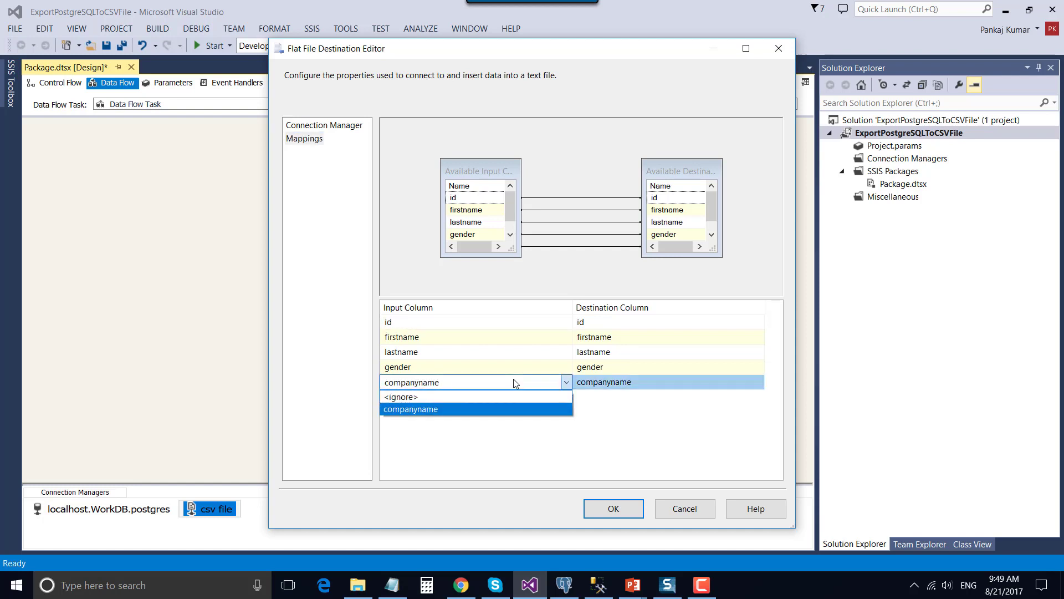
click(513, 378)
click(508, 387)
click(509, 388)
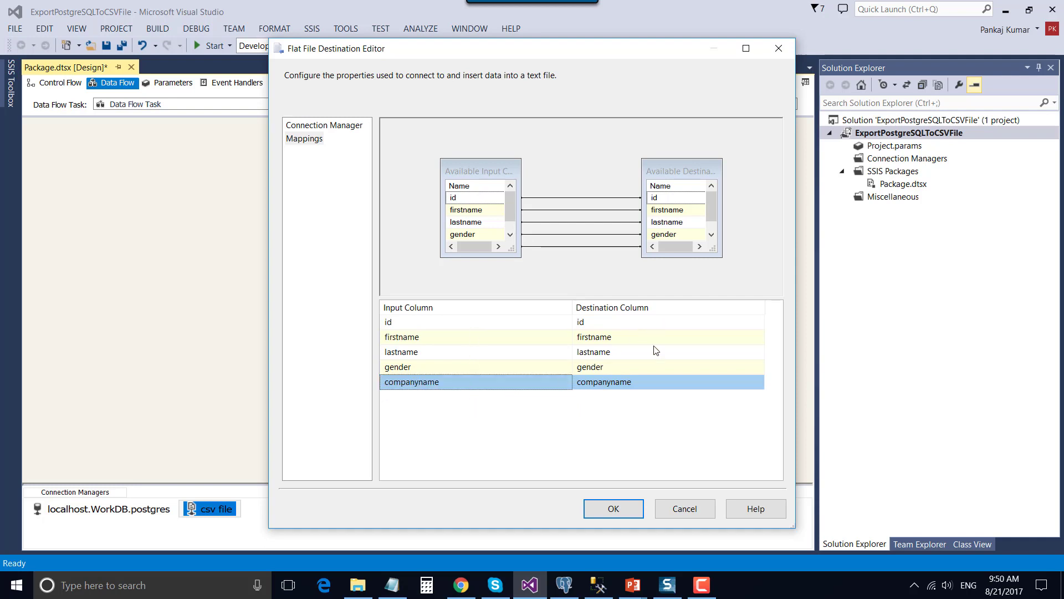
click(613, 508)
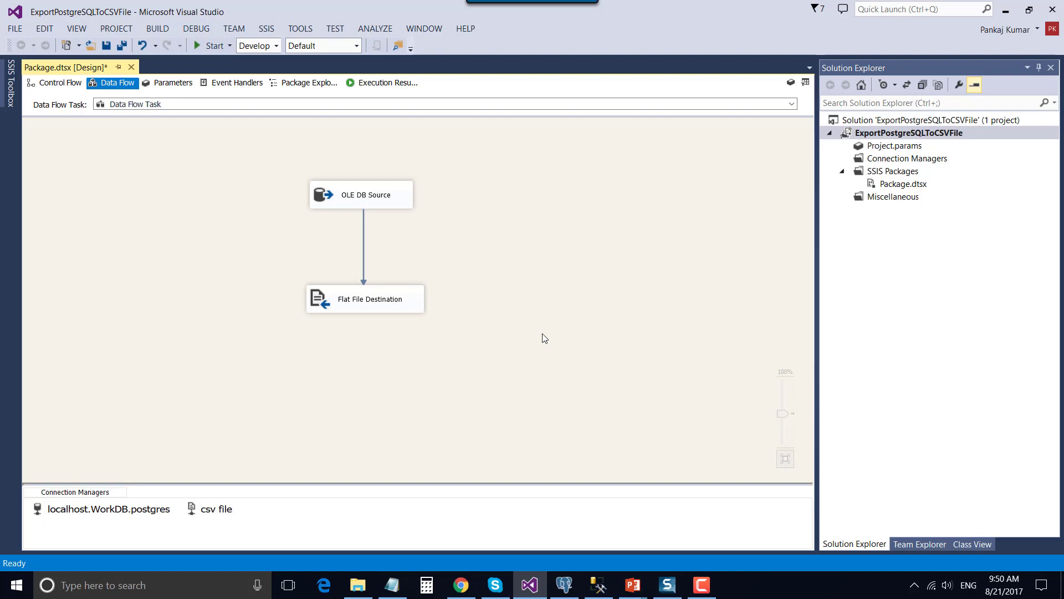
Run the package and check the execution status of the OLE DB Source and Flat File Destination.
click(209, 45)
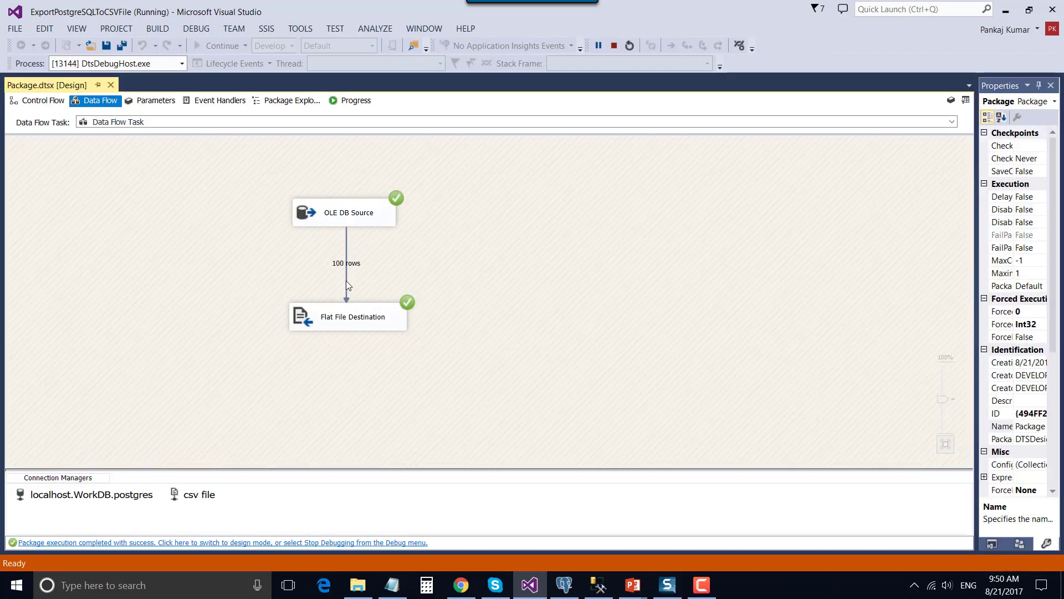
drag(245, 185, 477, 262)
drag(268, 286, 477, 350)
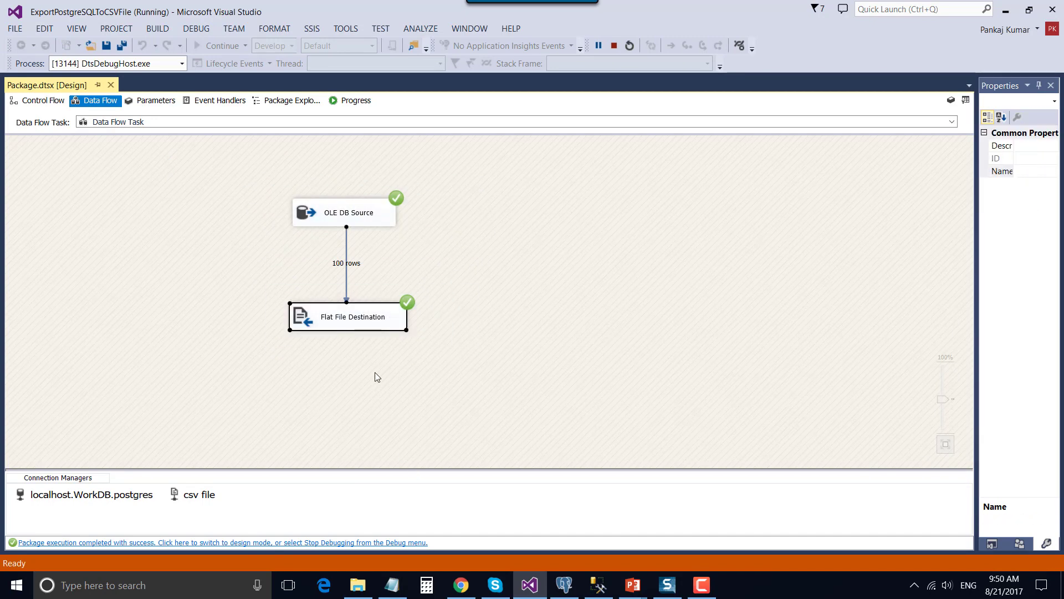
Switch to File Explorer, open MyDataFromPostgreSQL.CSV from C:\Files in TextPad, and review the exported records from the header through the last row.
click(358, 585)
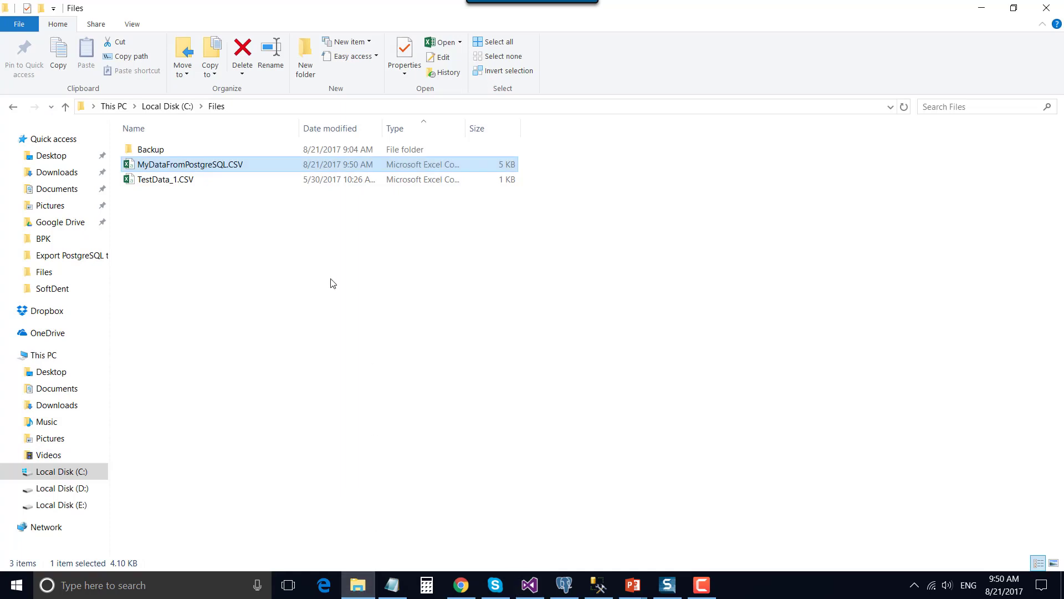
click(202, 234)
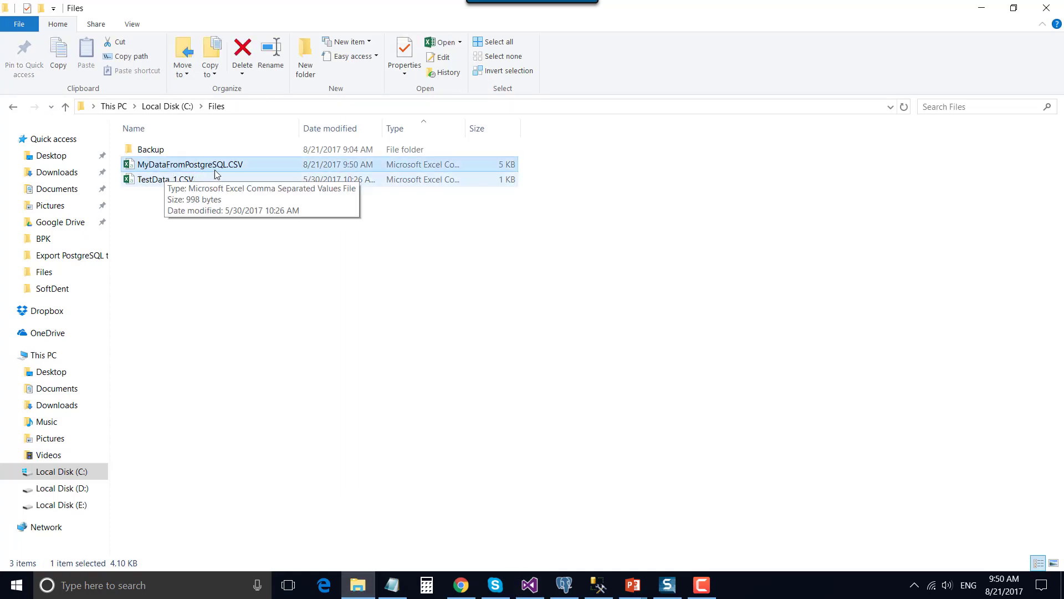
click(235, 170)
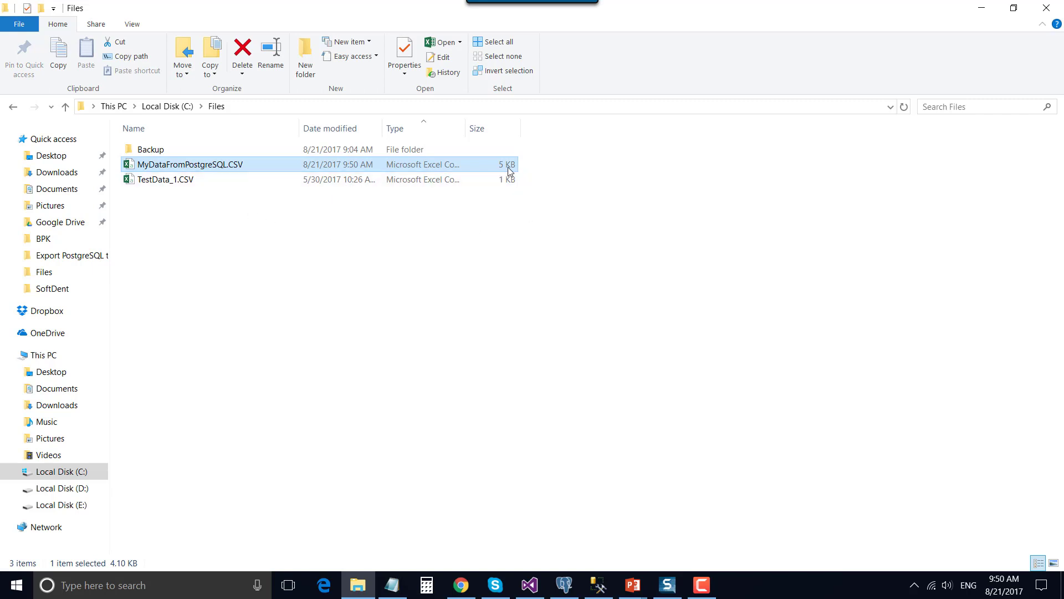
right_click(202, 165)
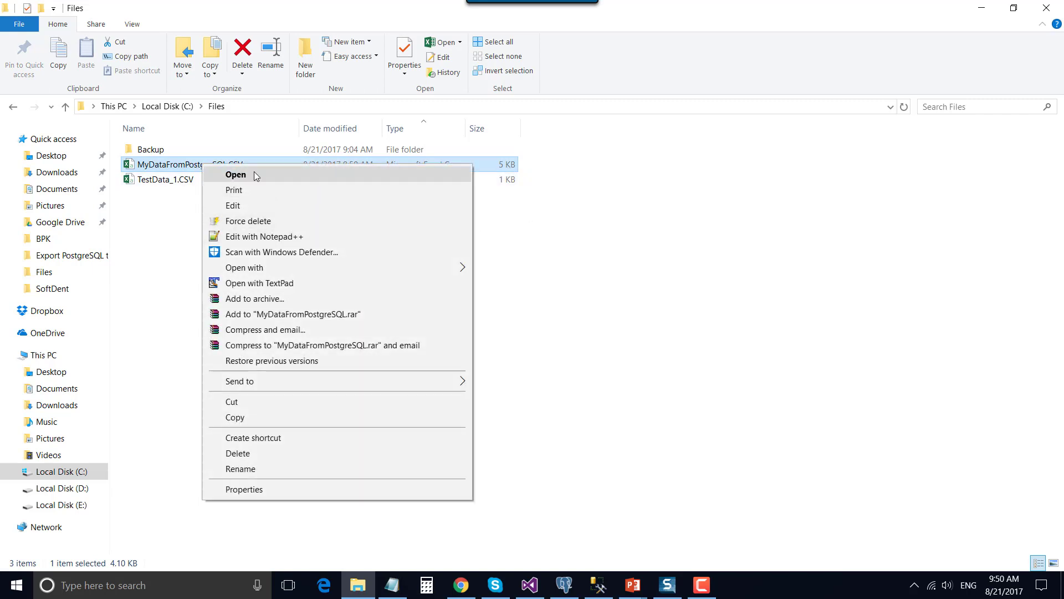
click(281, 284)
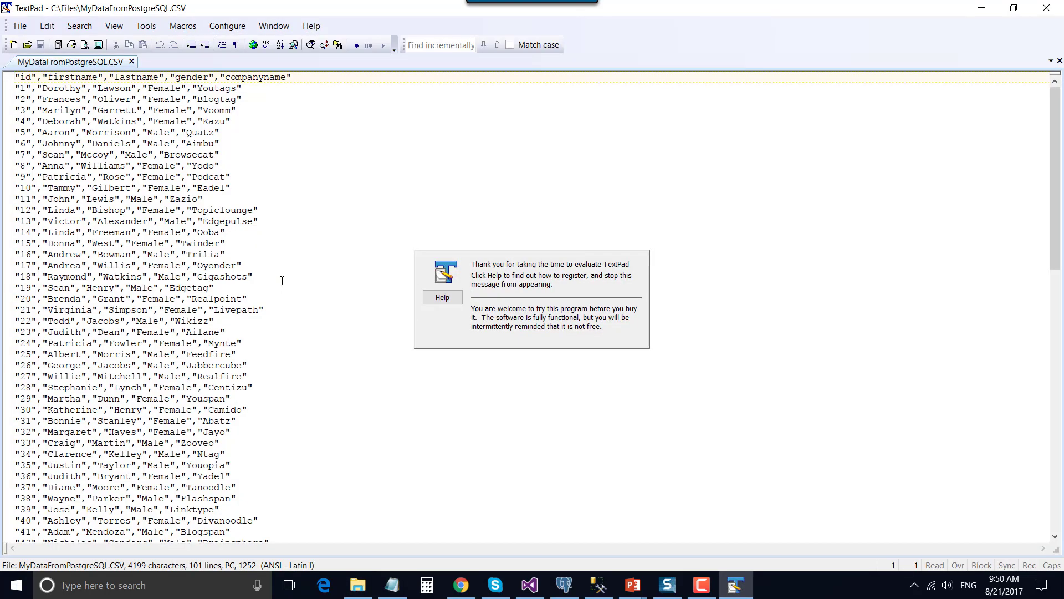
scroll(269, 258, down, 12)
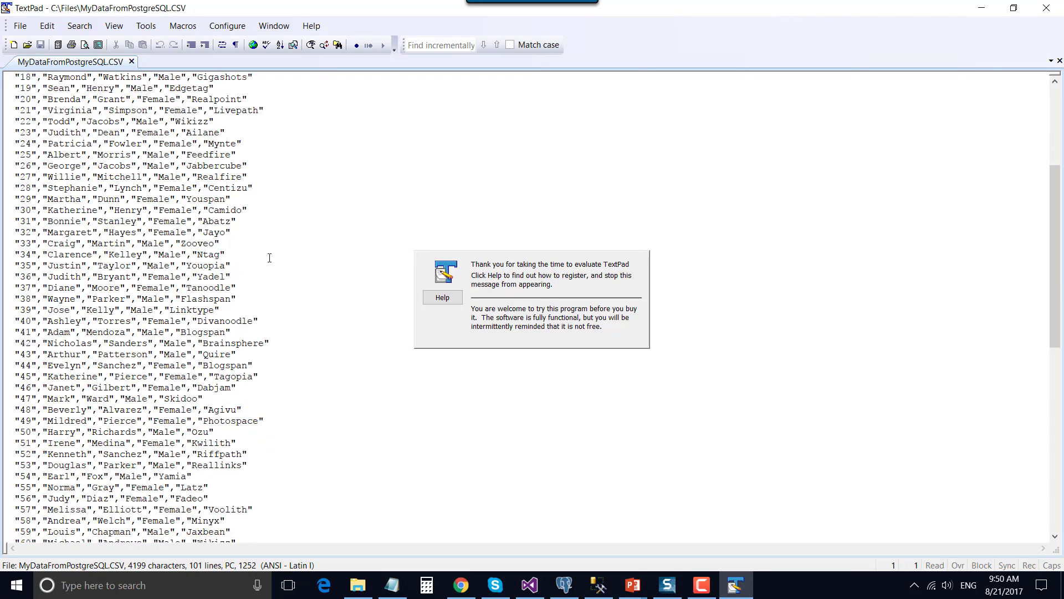
scroll(270, 258, down, 9)
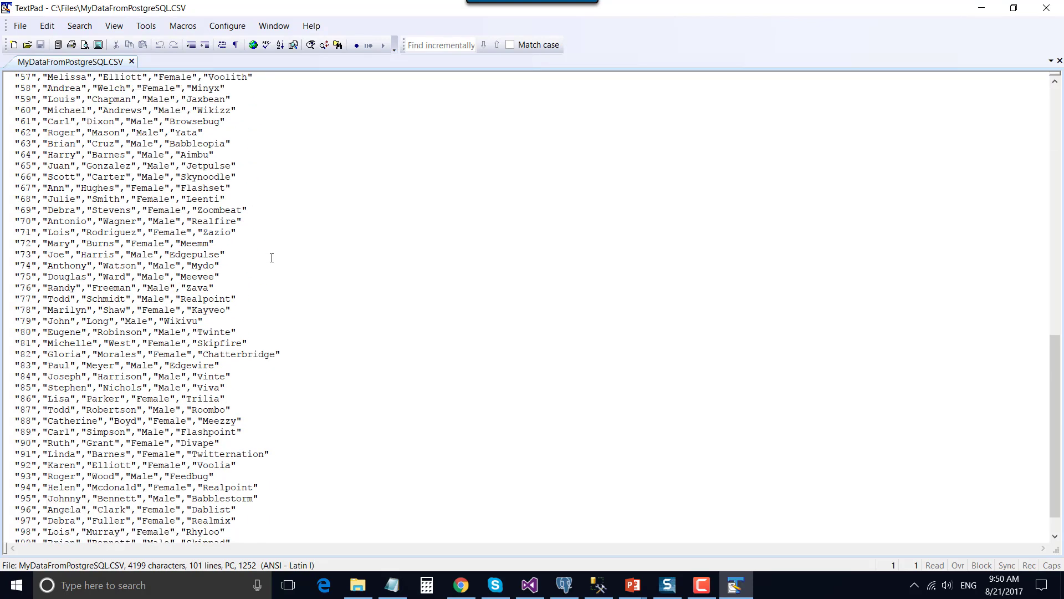
scroll(274, 258, down, 1)
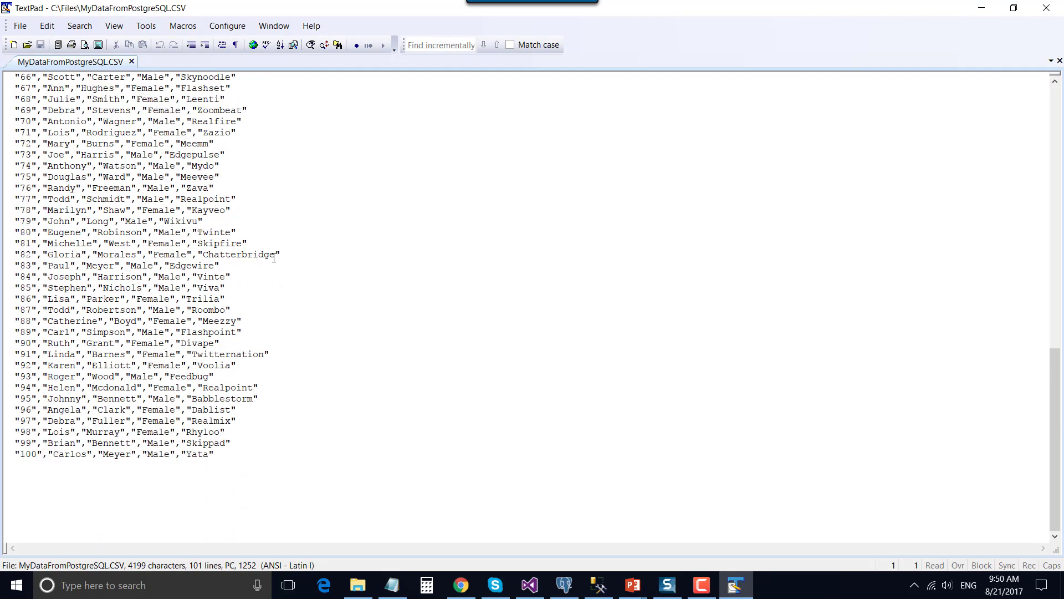